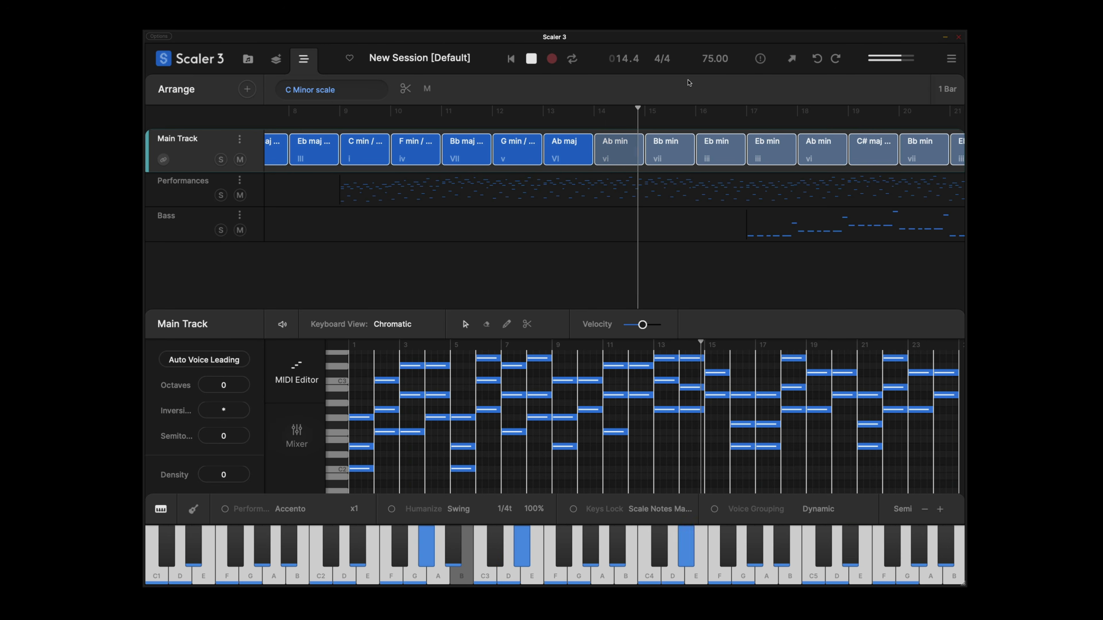
# Set the scale root to C and choose the C Minor scale.
pyautogui.hscroll(5, 884, 139)
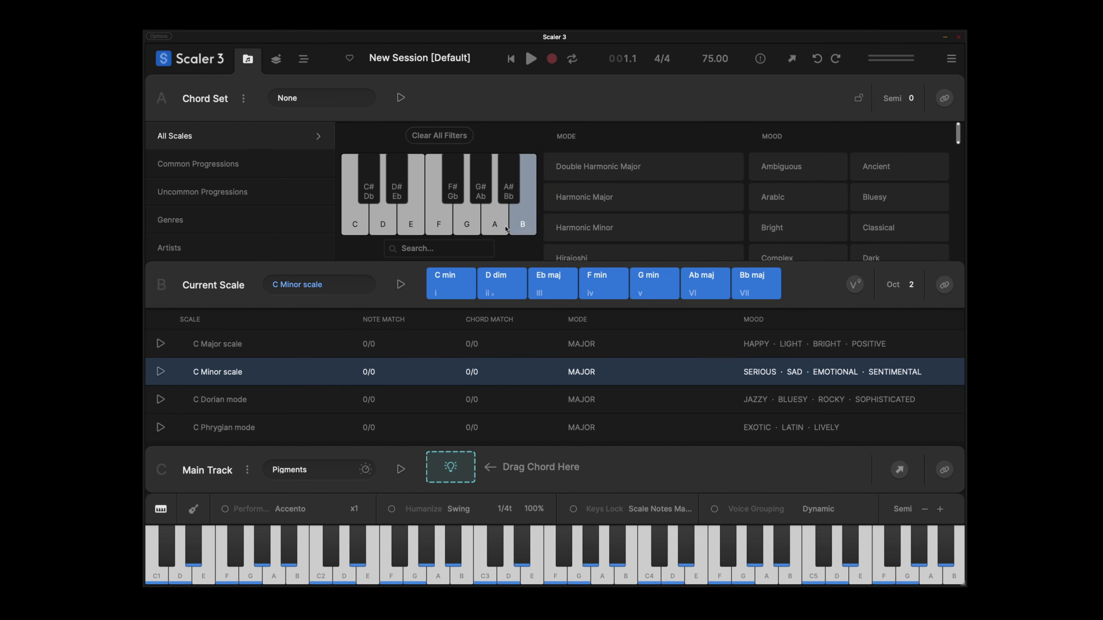
pyautogui.click(354, 208)
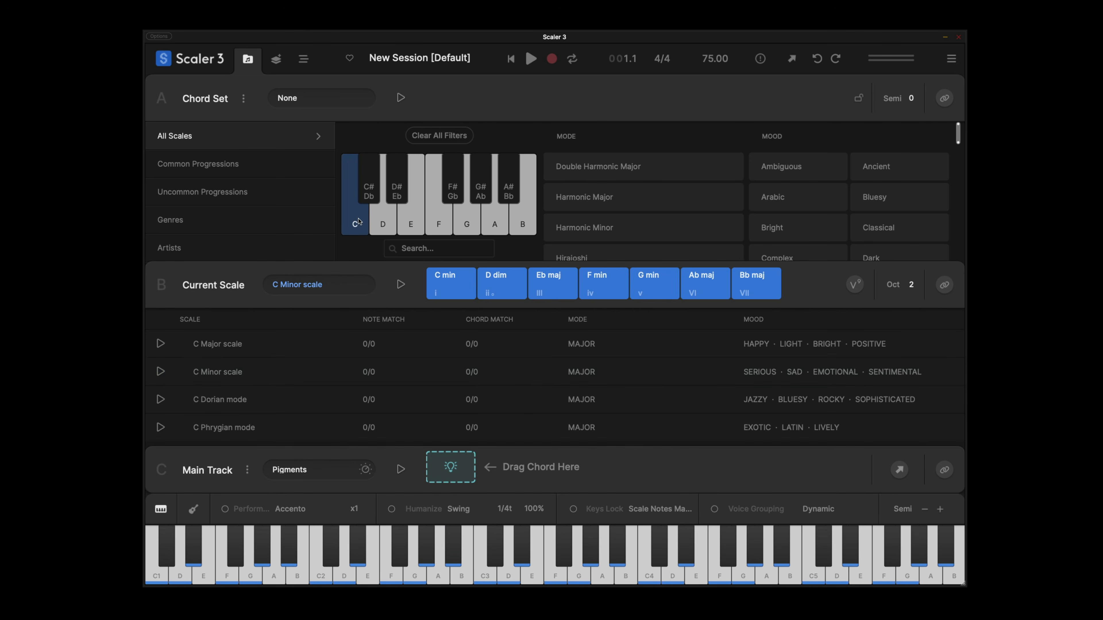
pyautogui.click(304, 367)
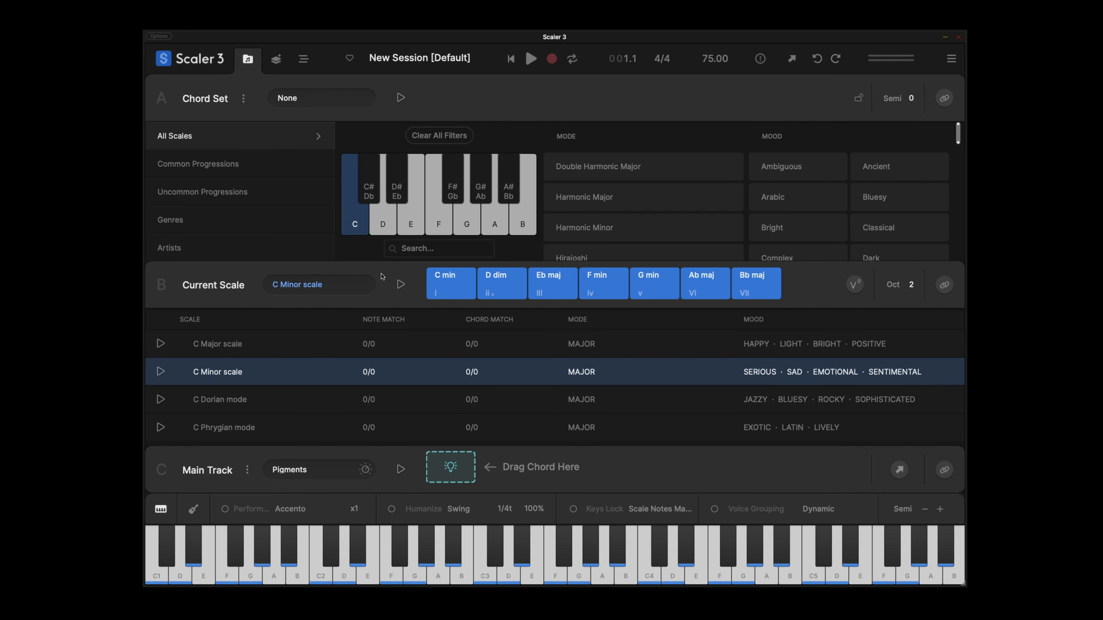
# Add the C min, F min, Bb maj and G min chords to the Main Track in that order.
pyautogui.moveTo(450, 287); pyautogui.dragTo(451, 468)
pyautogui.click(607, 289)
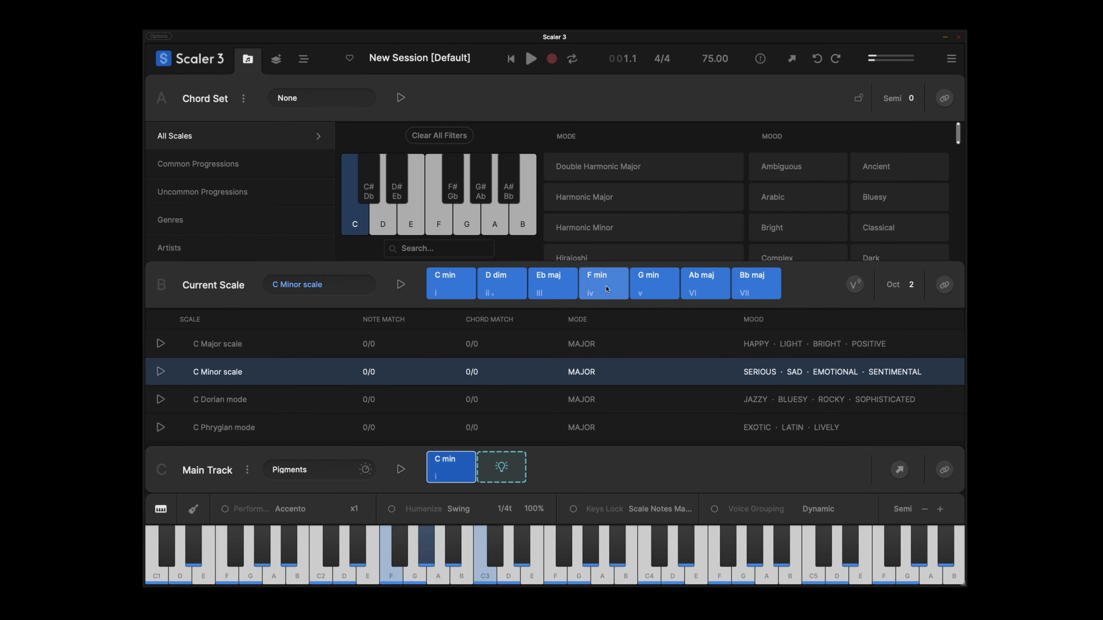
pyautogui.moveTo(606, 289); pyautogui.dragTo(502, 467)
pyautogui.moveTo(757, 286); pyautogui.dragTo(552, 467)
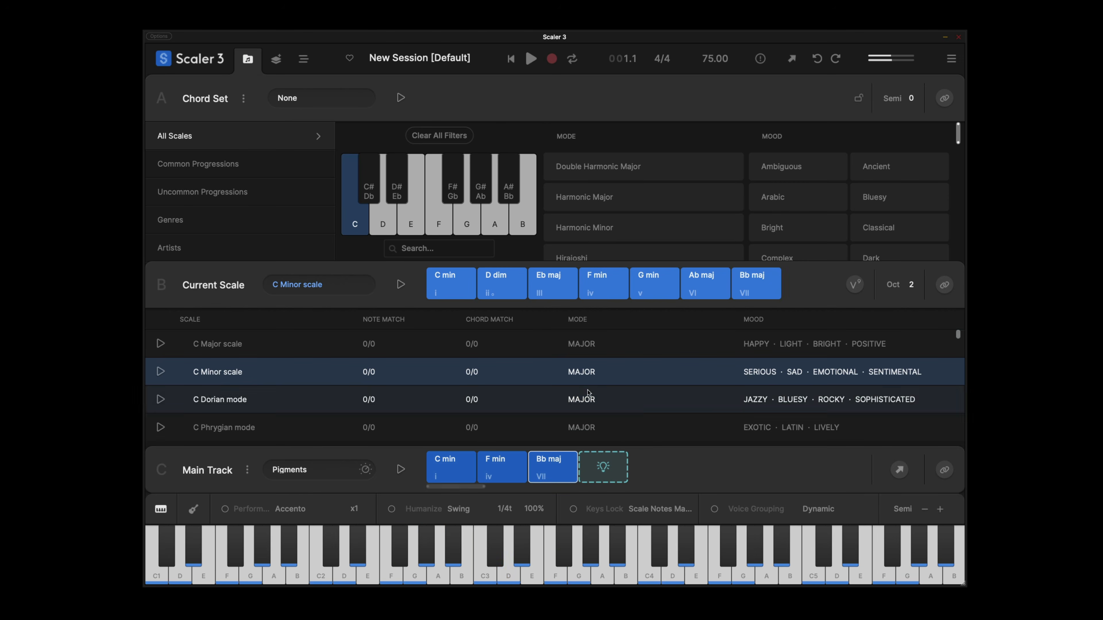
pyautogui.moveTo(654, 286); pyautogui.dragTo(604, 467)
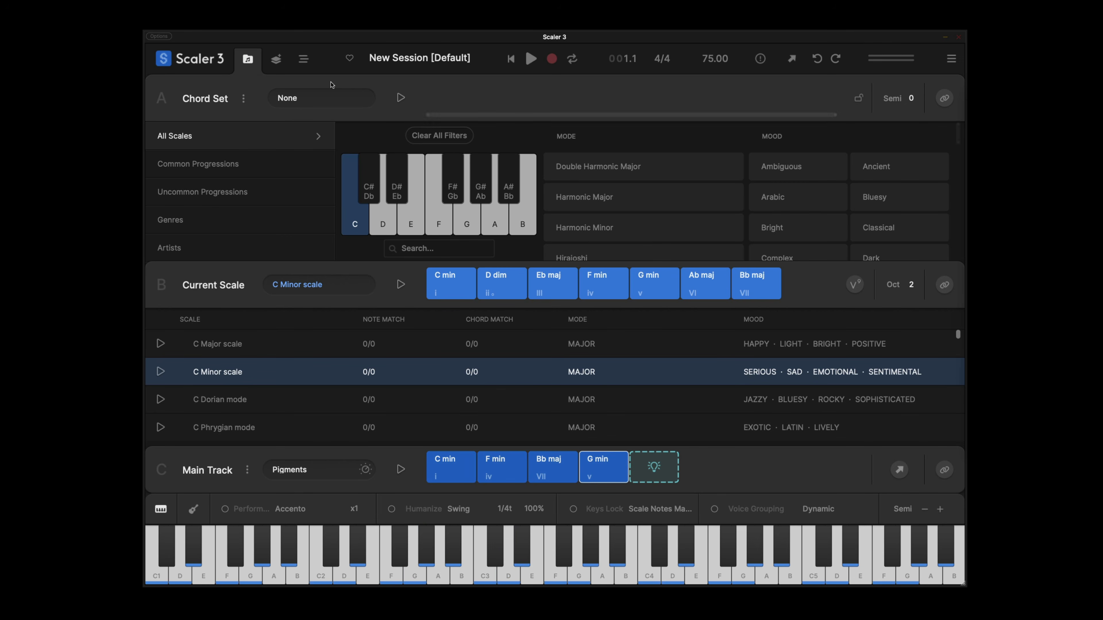
# Open the arrangement's MIDI editor and set the Bb maj chord's inversion to -1.
pyautogui.click(304, 60)
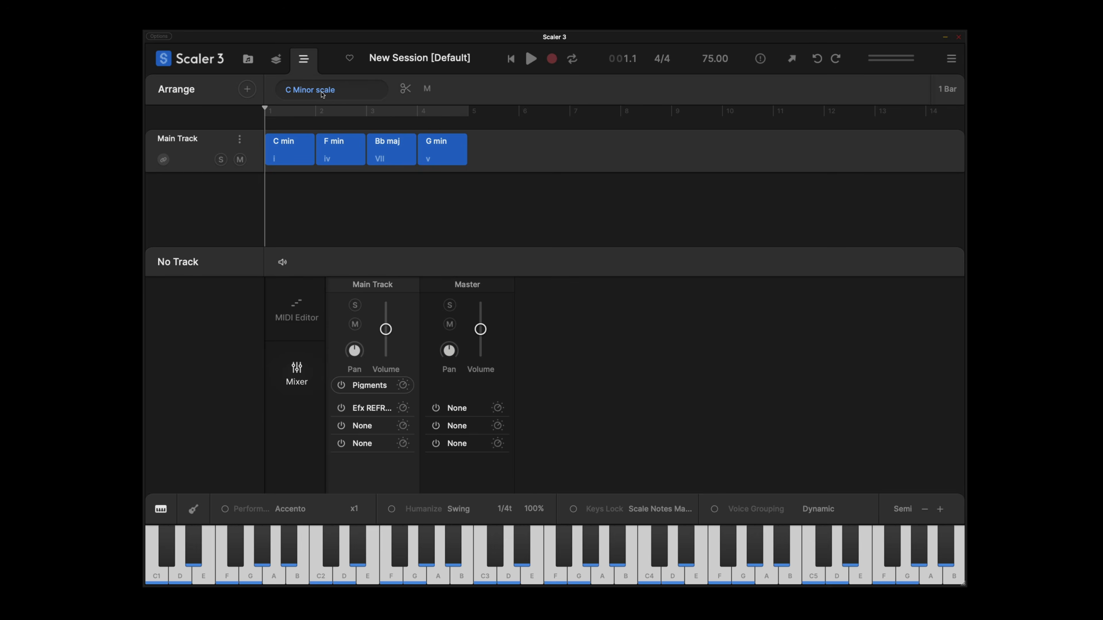
pyautogui.click(343, 153)
pyautogui.click(300, 308)
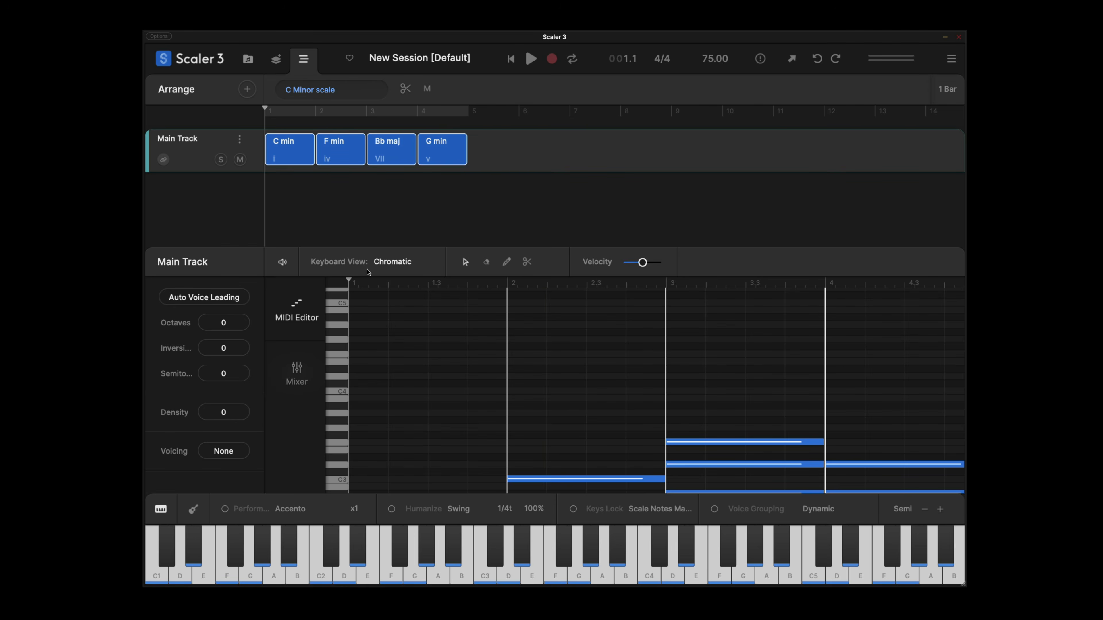
pyautogui.scroll(-5, 475, 355)
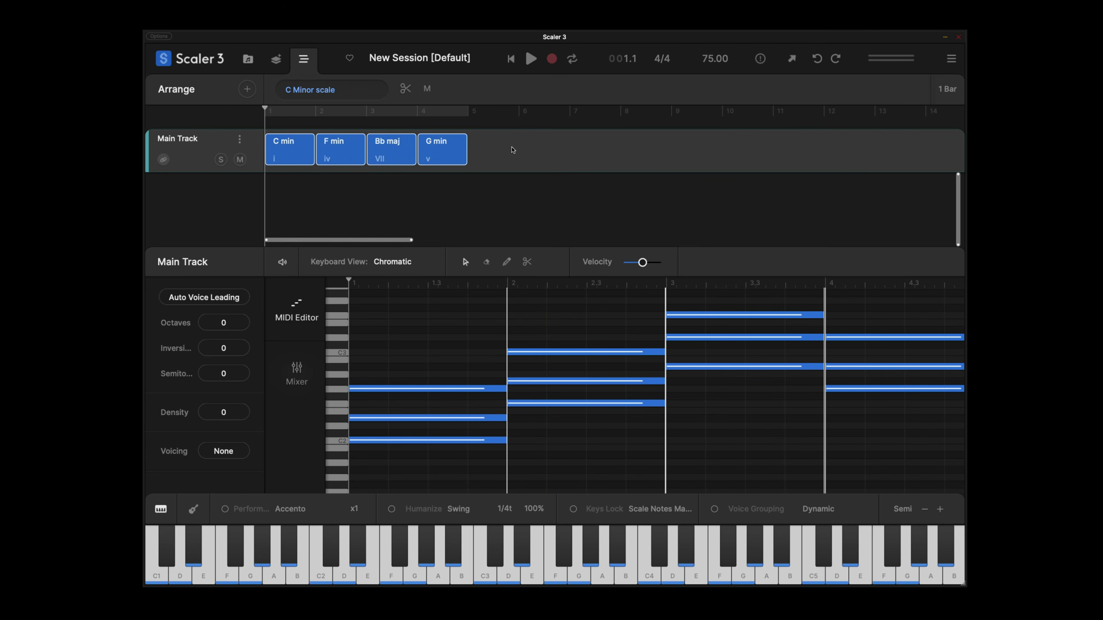
pyautogui.click(511, 150)
pyautogui.click(391, 150)
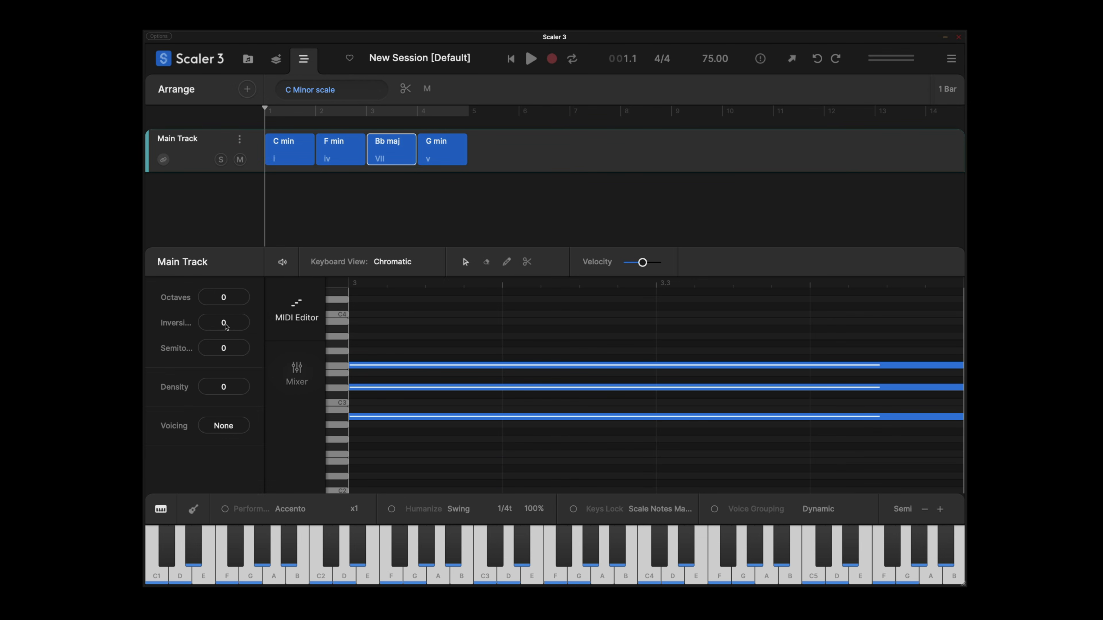
pyautogui.moveTo(226, 327); pyautogui.dragTo(225, 352)
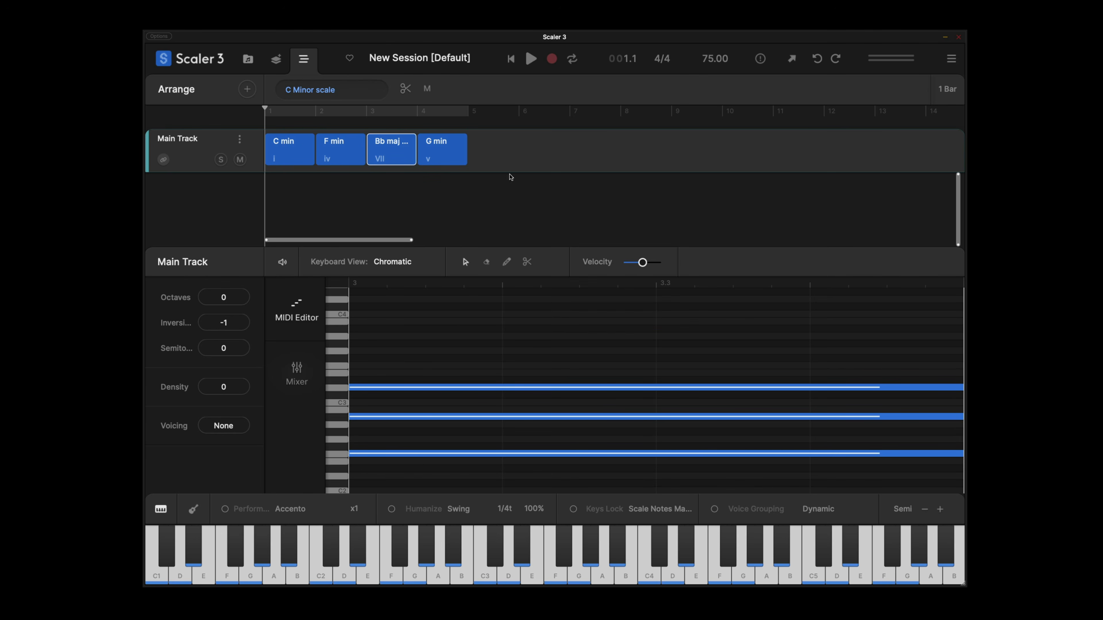
# Select the four chords in the arrangement and play the progression back.
pyautogui.click(347, 155)
pyautogui.moveTo(346, 154); pyautogui.dragTo(293, 154)
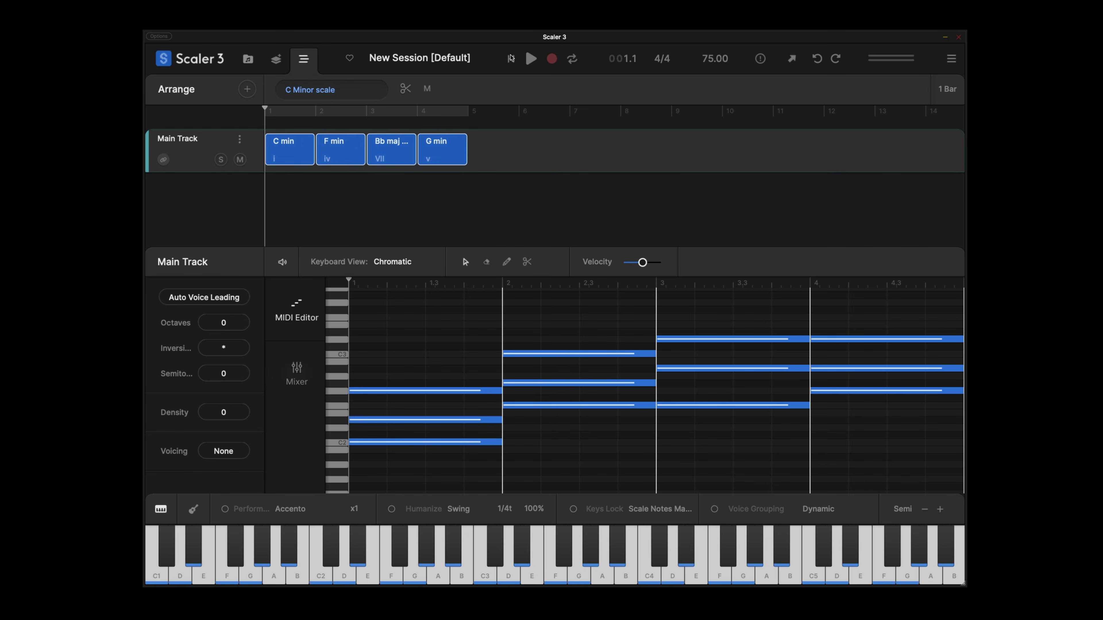
pyautogui.click(530, 61)
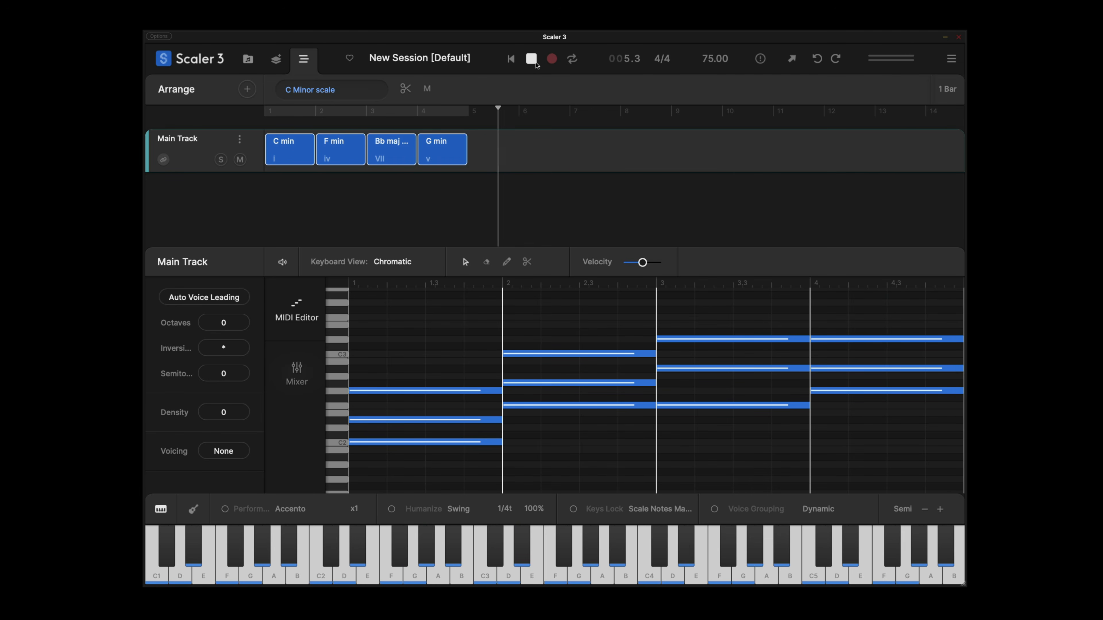
pyautogui.click(537, 65)
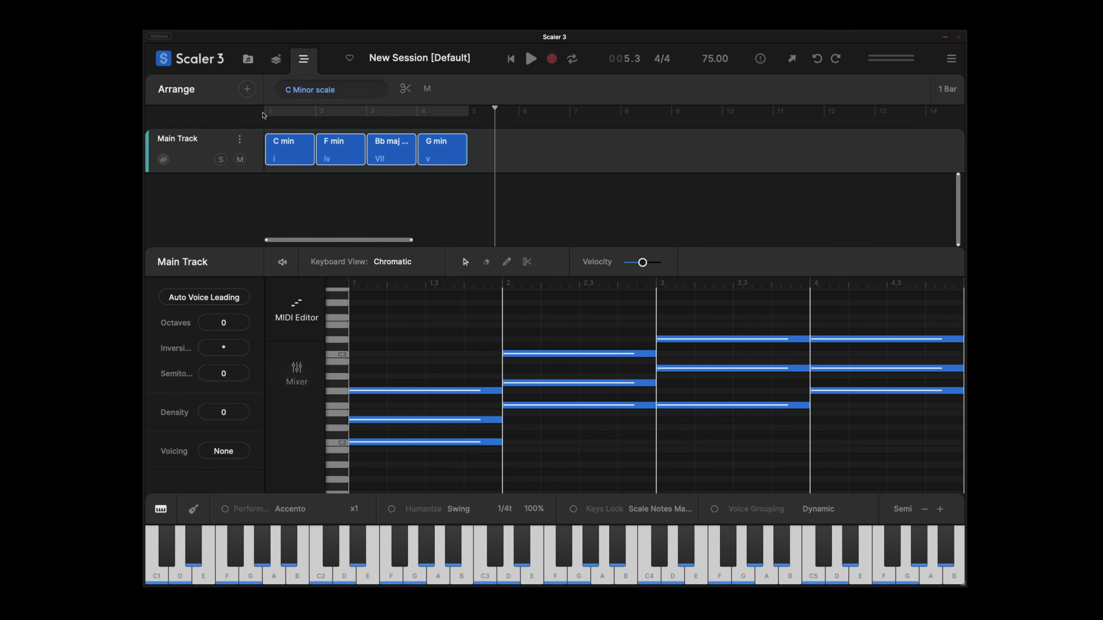
# Return to the chord browser and duplicate the four-chord progression in the Main Track.
pyautogui.click(248, 60)
pyautogui.click(613, 469)
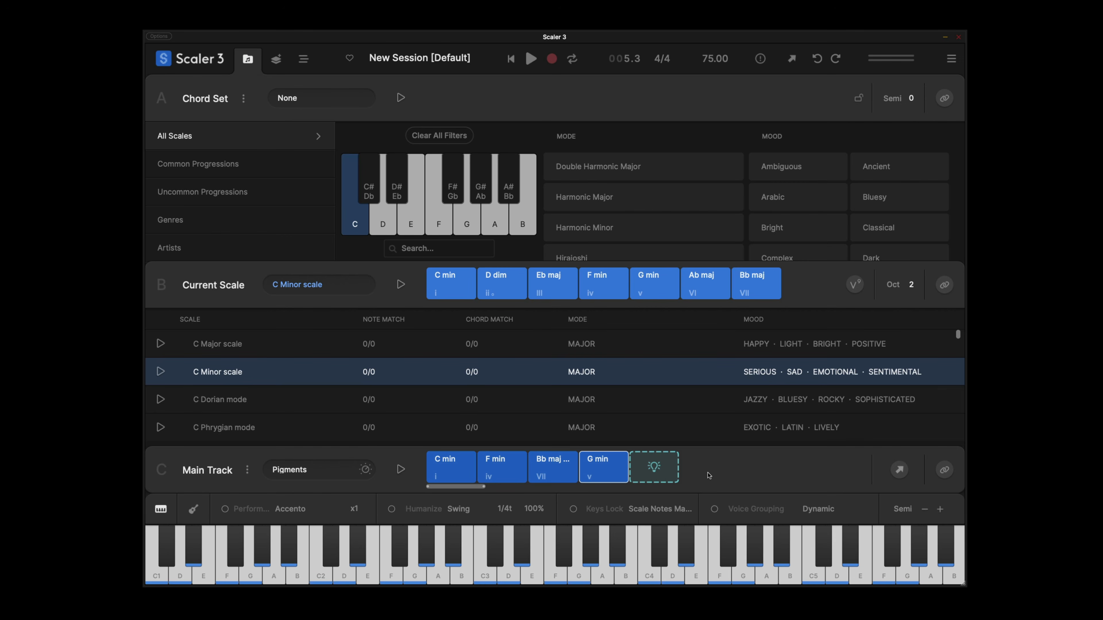
pyautogui.moveTo(681, 467); pyautogui.dragTo(646, 468)
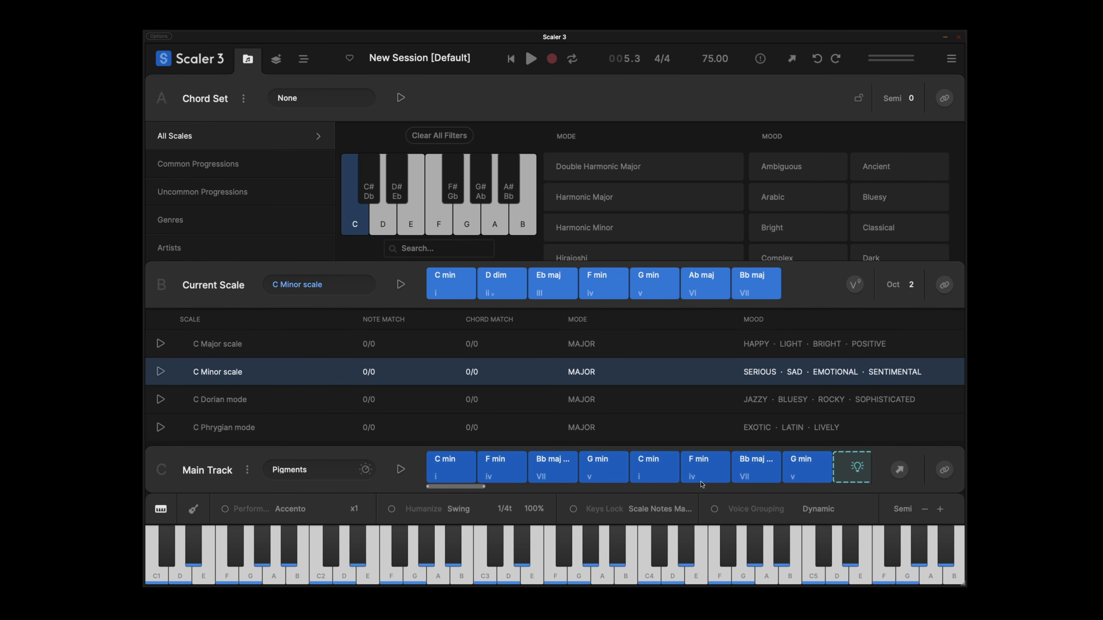
# Audition the scale chords and replace the sixth chord, F min, with Ab maj.
pyautogui.click(695, 472)
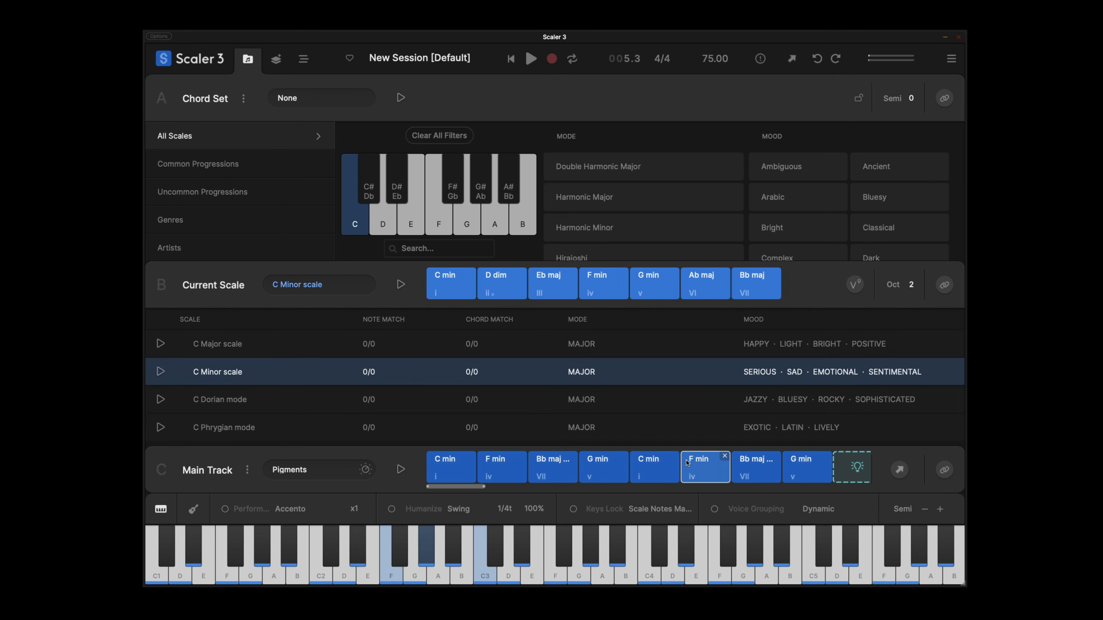
pyautogui.click(511, 292)
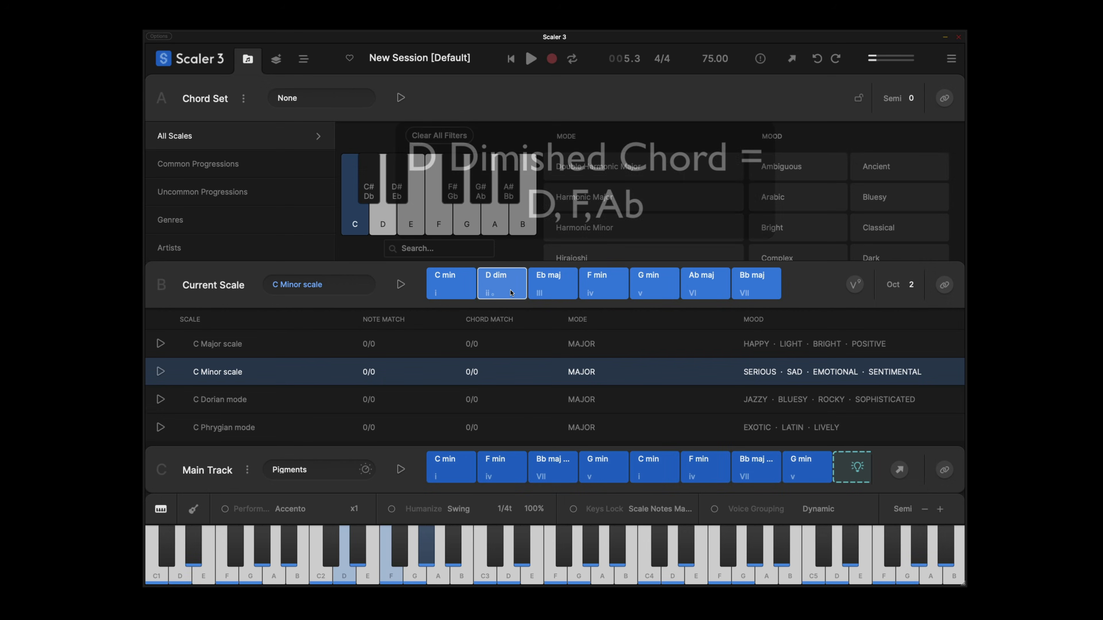
pyautogui.click(675, 287)
pyautogui.click(704, 285)
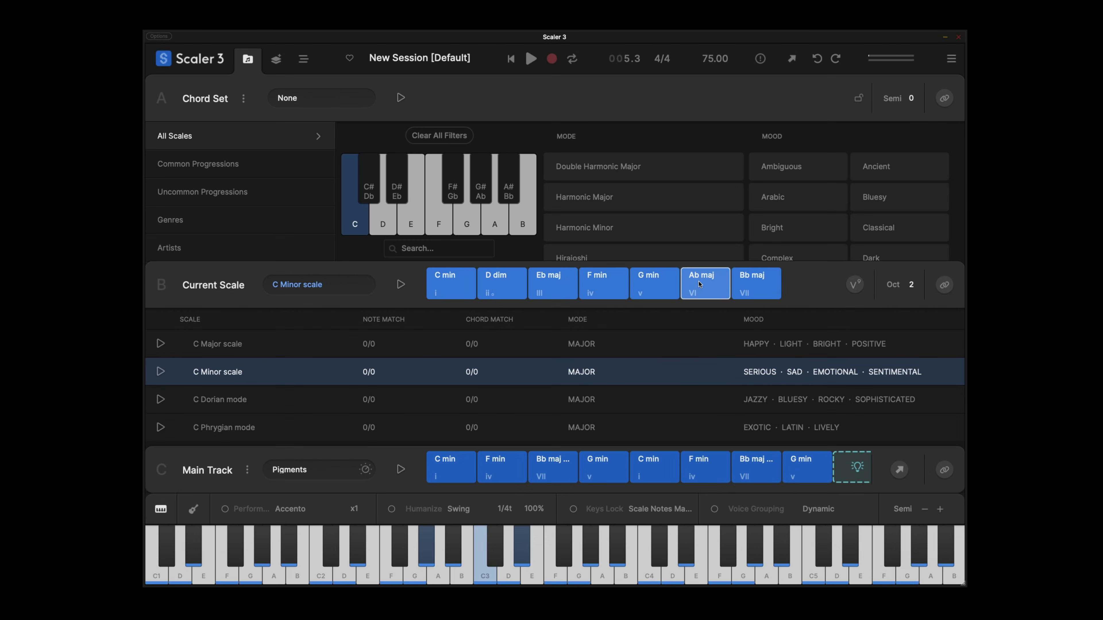
pyautogui.moveTo(699, 286); pyautogui.dragTo(719, 472)
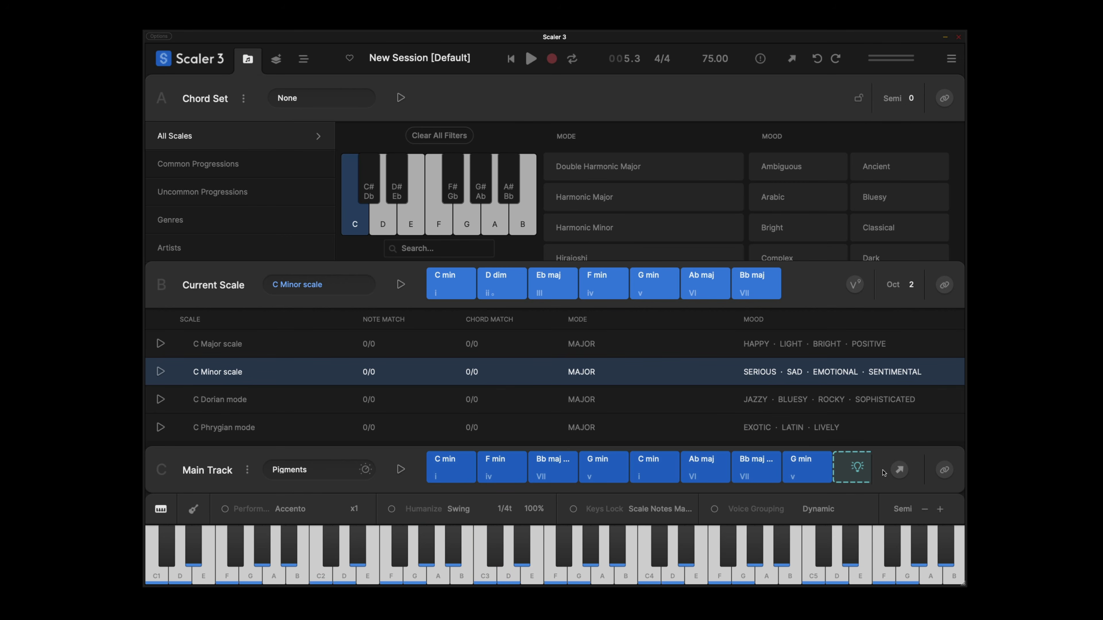
# Replace the final G min chord in the Main Track with Eb maj.
pyautogui.click(804, 472)
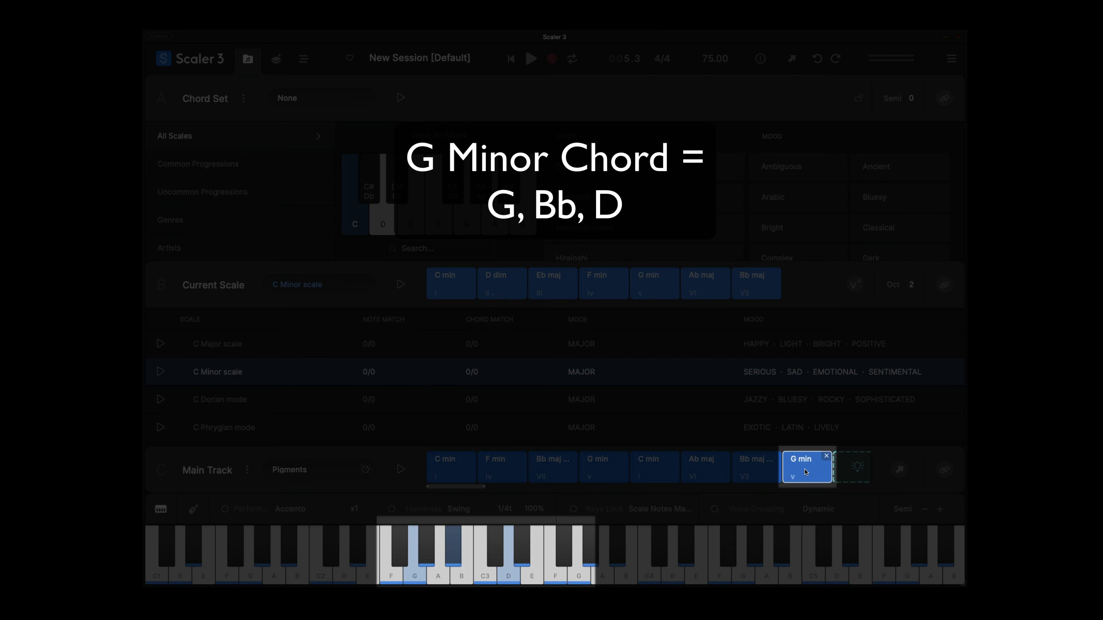
pyautogui.click(583, 298)
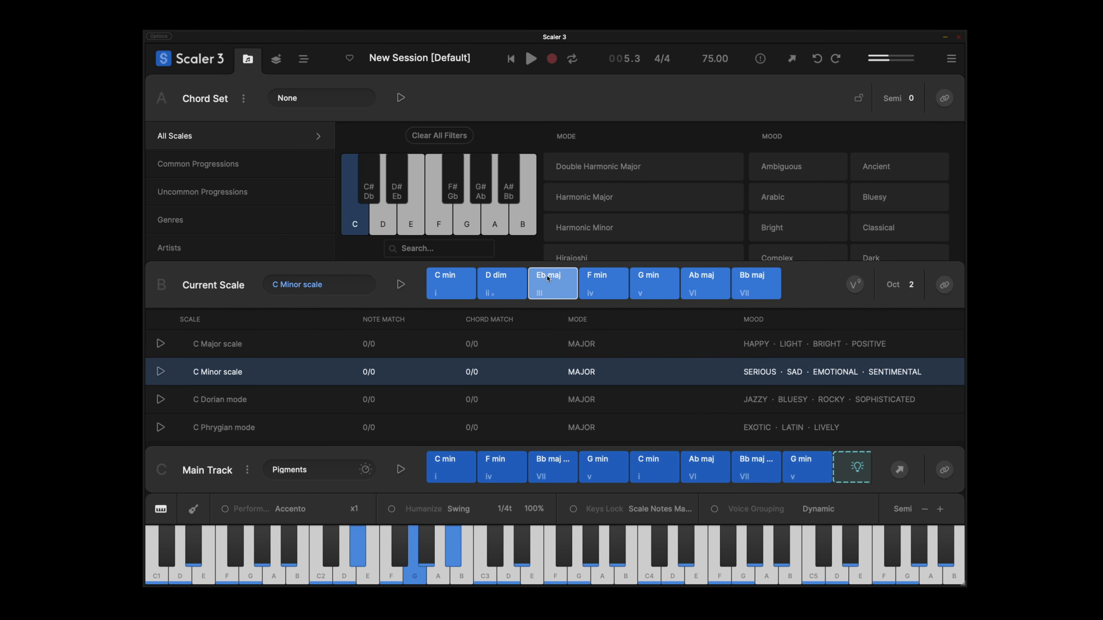
pyautogui.moveTo(548, 279); pyautogui.dragTo(821, 469)
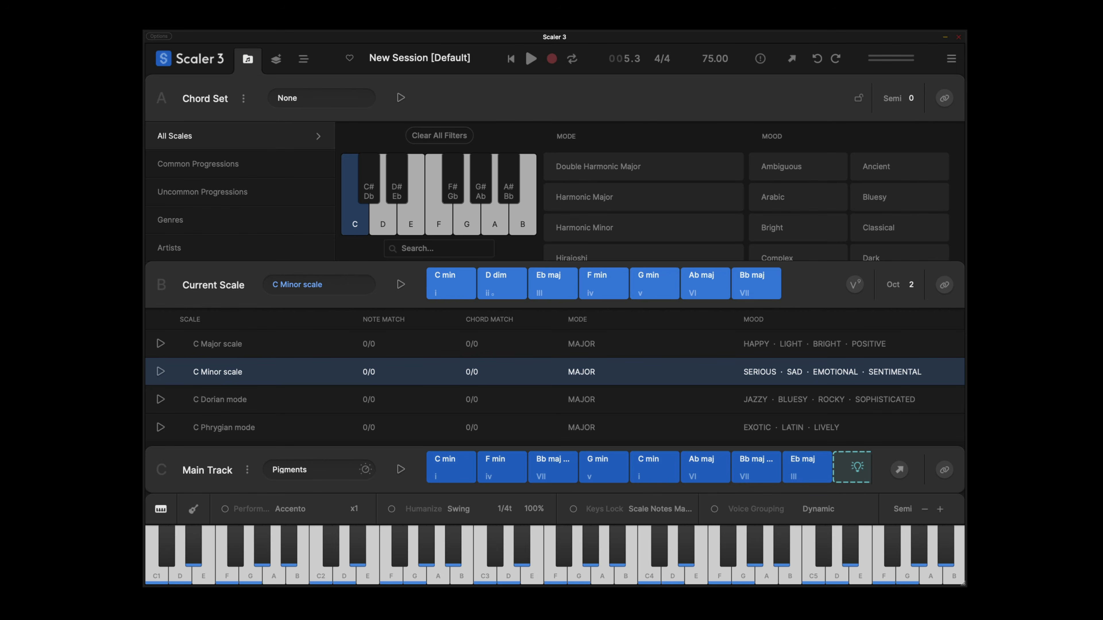
# Switch to the arrangement, select all eight chords and play the progression.
pyautogui.click(304, 59)
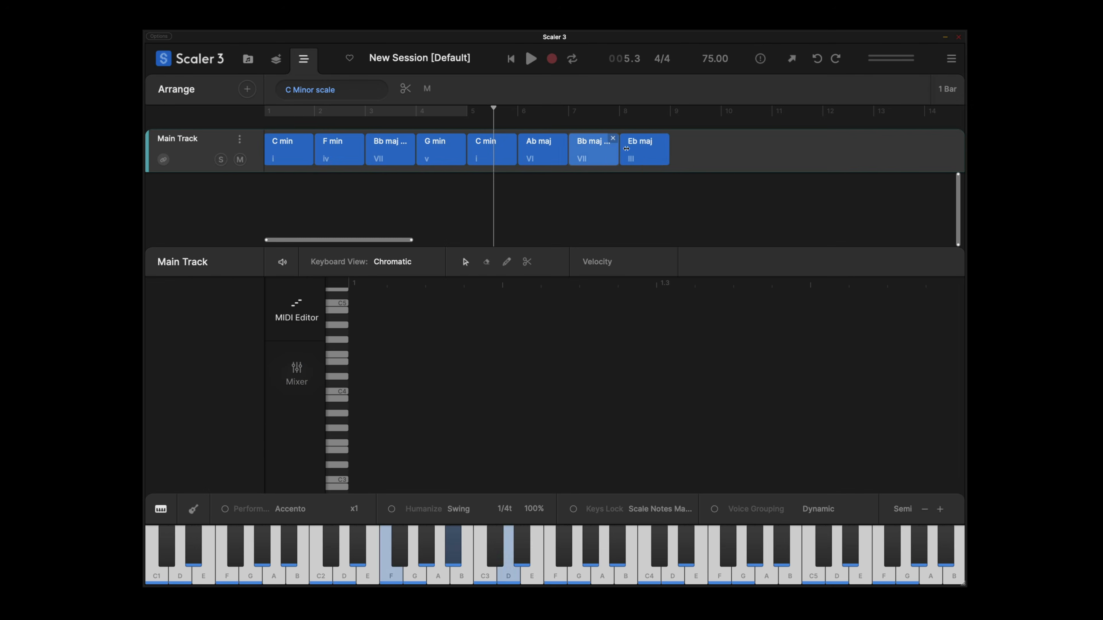
pyautogui.click(645, 150)
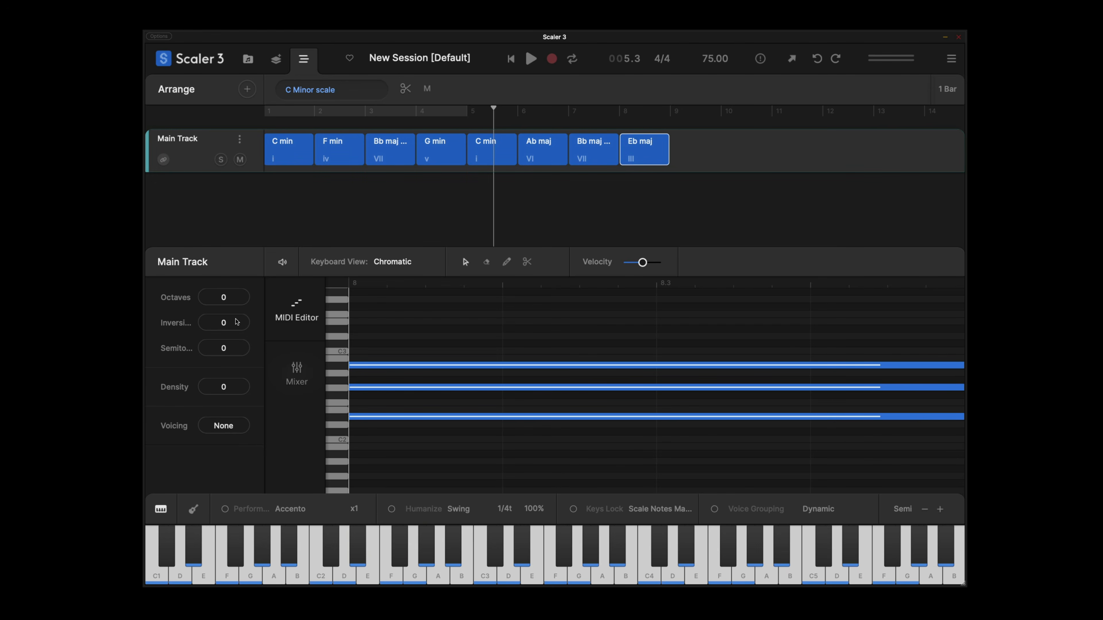
pyautogui.click(237, 319)
pyautogui.moveTo(697, 157); pyautogui.dragTo(304, 146)
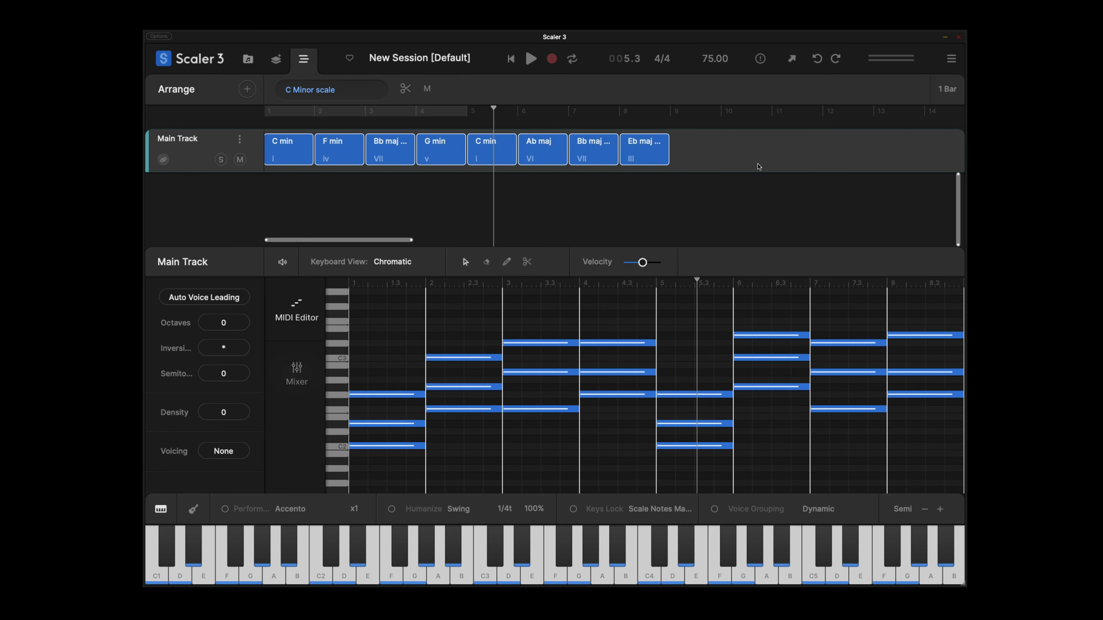
pyautogui.press('space')
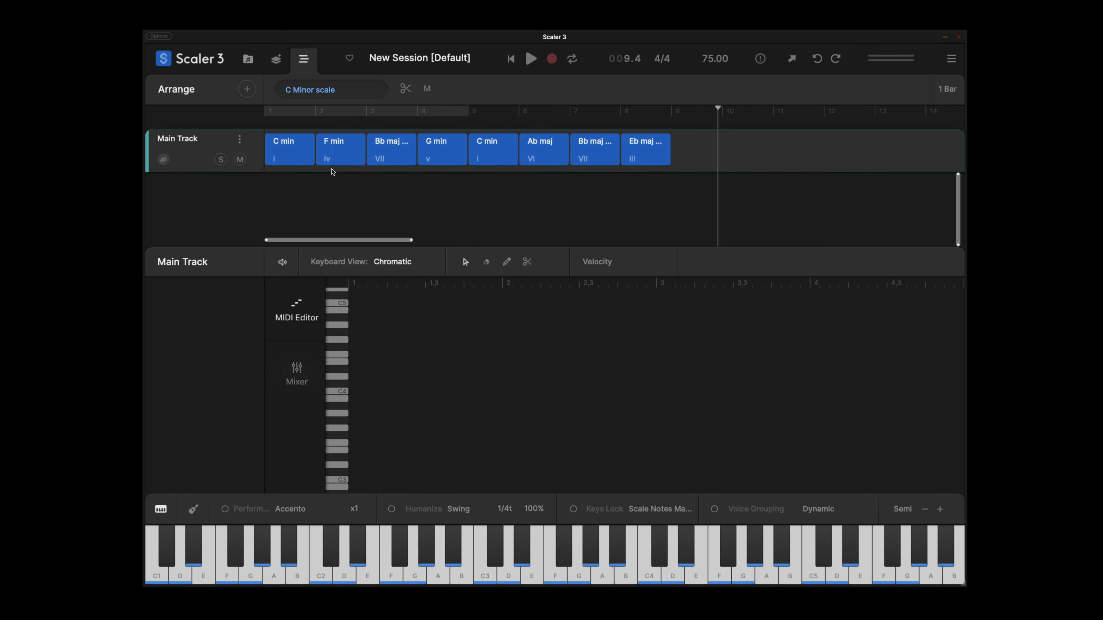
# Copy the C min, F min, Bb maj and G min chords to bars 9 to 12 of the arrangement.
pyautogui.moveTo(290, 149); pyautogui.dragTo(696, 150)
pyautogui.moveTo(341, 150); pyautogui.dragTo(770, 152)
pyautogui.moveTo(391, 150); pyautogui.dragTo(803, 153)
pyautogui.moveTo(442, 150); pyautogui.dragTo(846, 156)
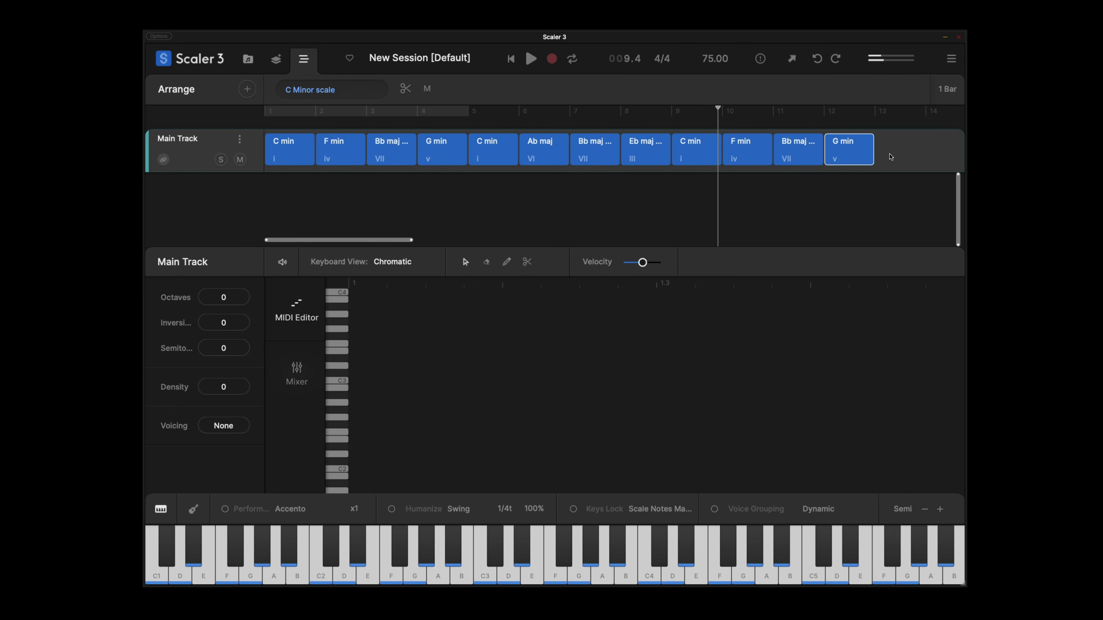
# Raise the inversion of the last C min chord, and set the last F min and G min chords' inversions to 1.
pyautogui.click(683, 155)
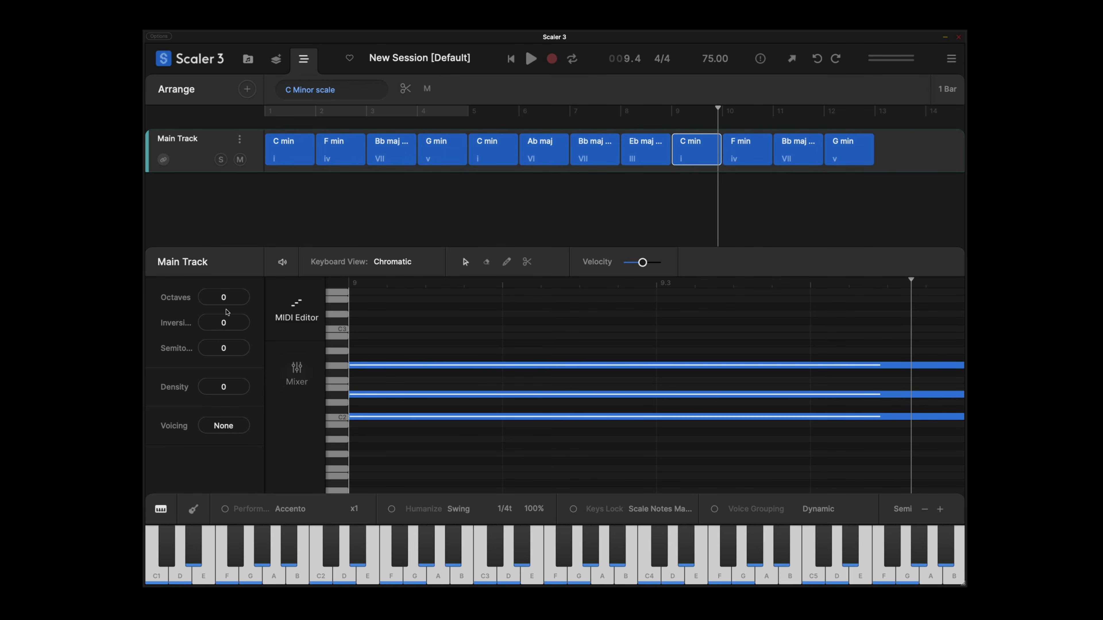
pyautogui.moveTo(226, 309); pyautogui.dragTo(229, 318)
pyautogui.click(742, 152)
pyautogui.click(858, 163)
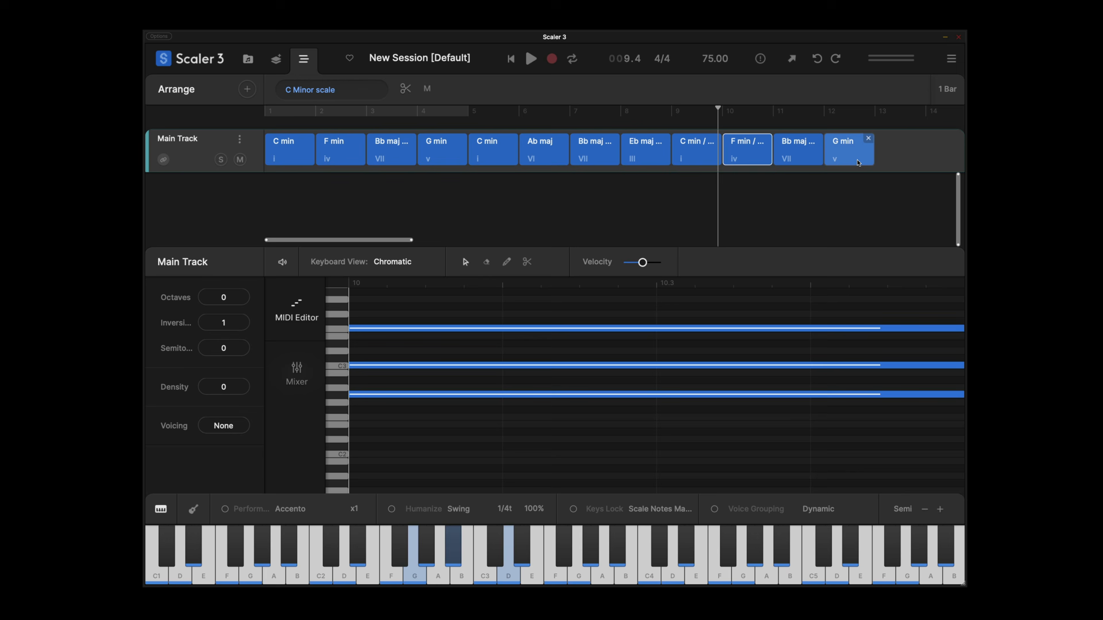
pyautogui.moveTo(237, 324); pyautogui.dragTo(240, 308)
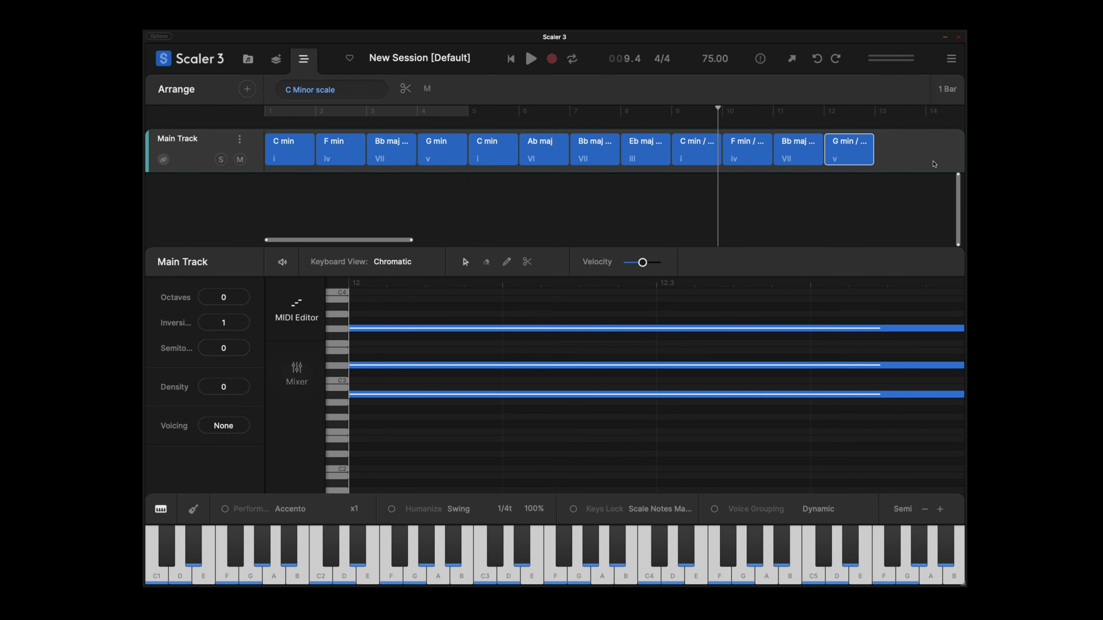
# Select the last four chords and play the arrangement from bar 9.
pyautogui.moveTo(934, 164); pyautogui.dragTo(702, 151)
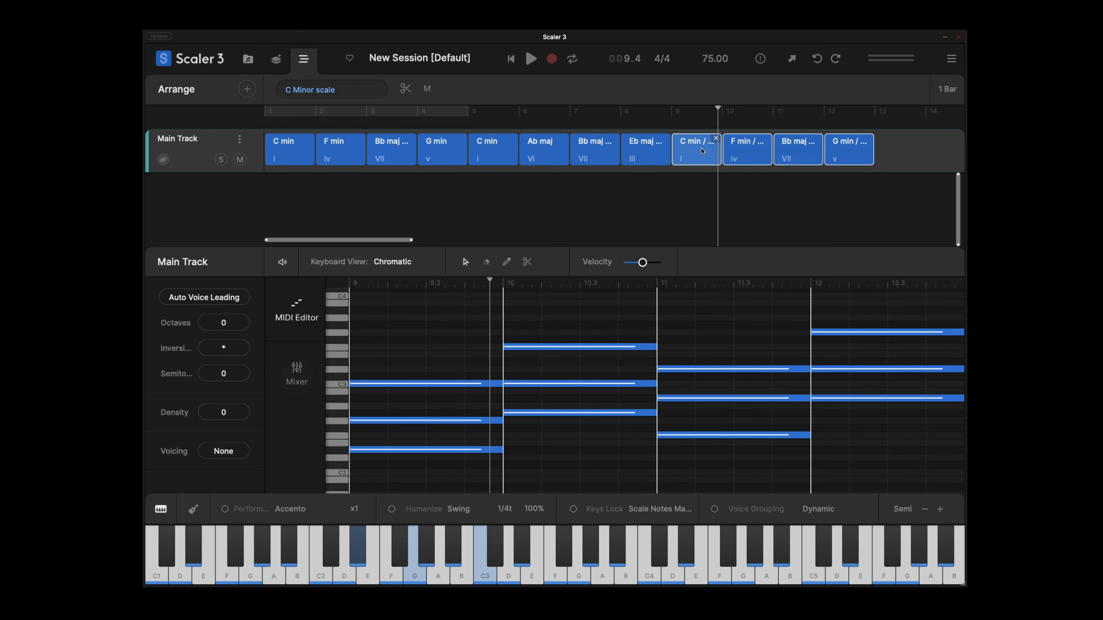
pyautogui.click(673, 114)
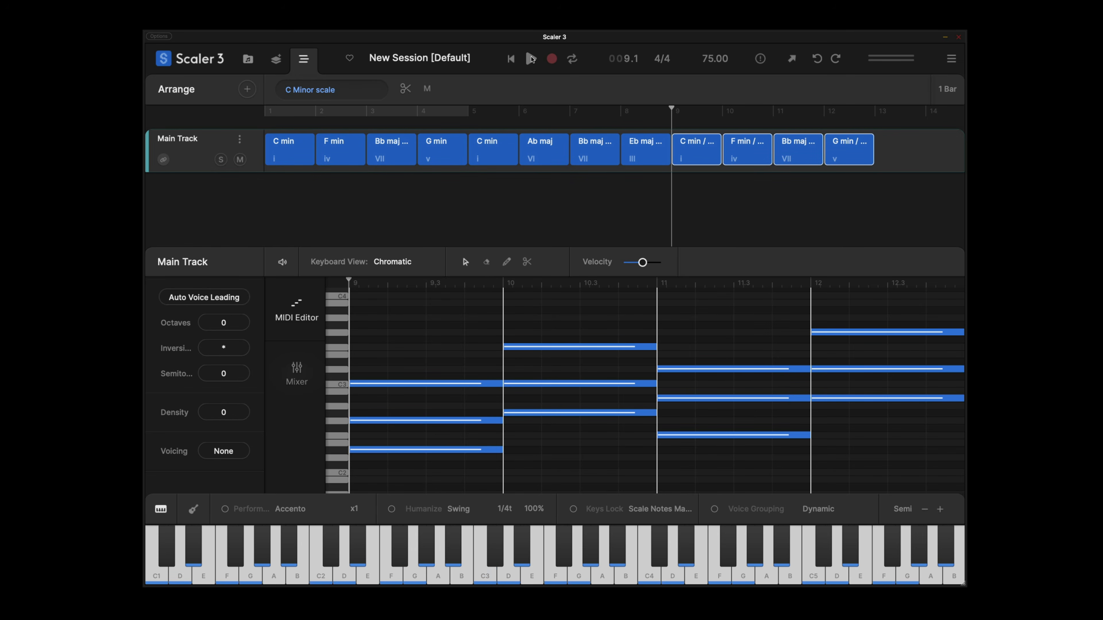
pyautogui.click(531, 59)
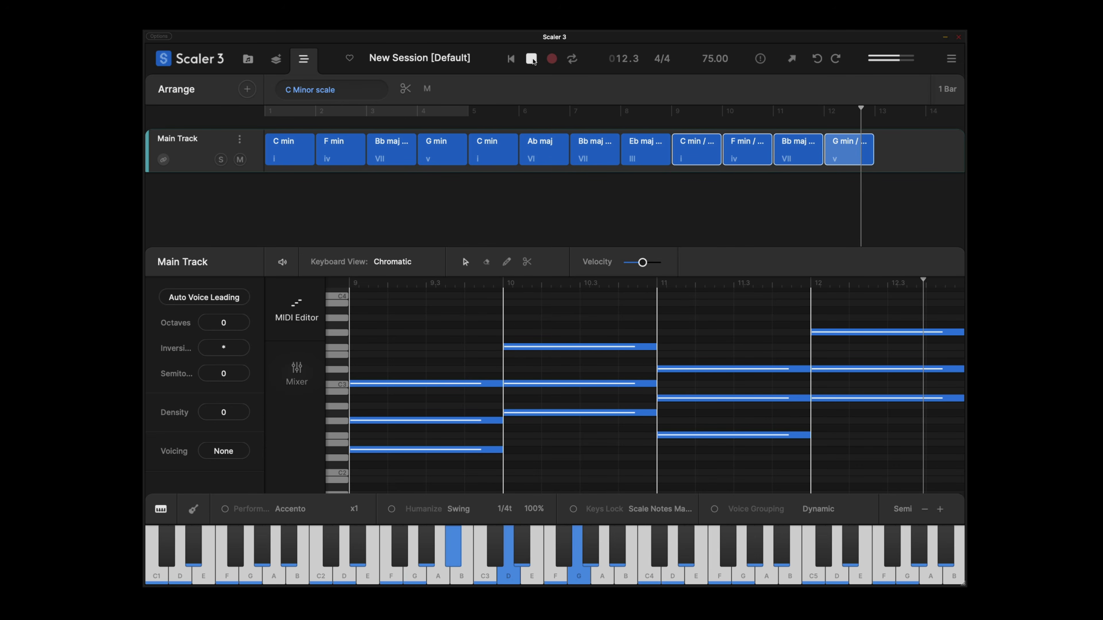
pyautogui.click(532, 59)
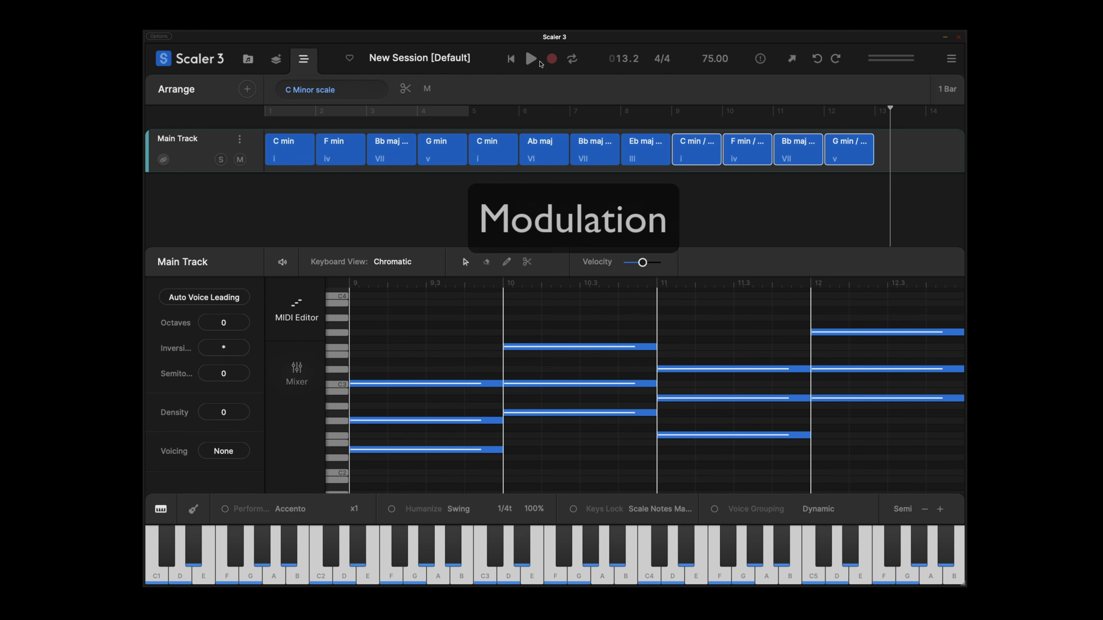
# Open the Modulation tool for the main track and pick Eb minor as the destination to generate a modulation pathway.
pyautogui.click(931, 162)
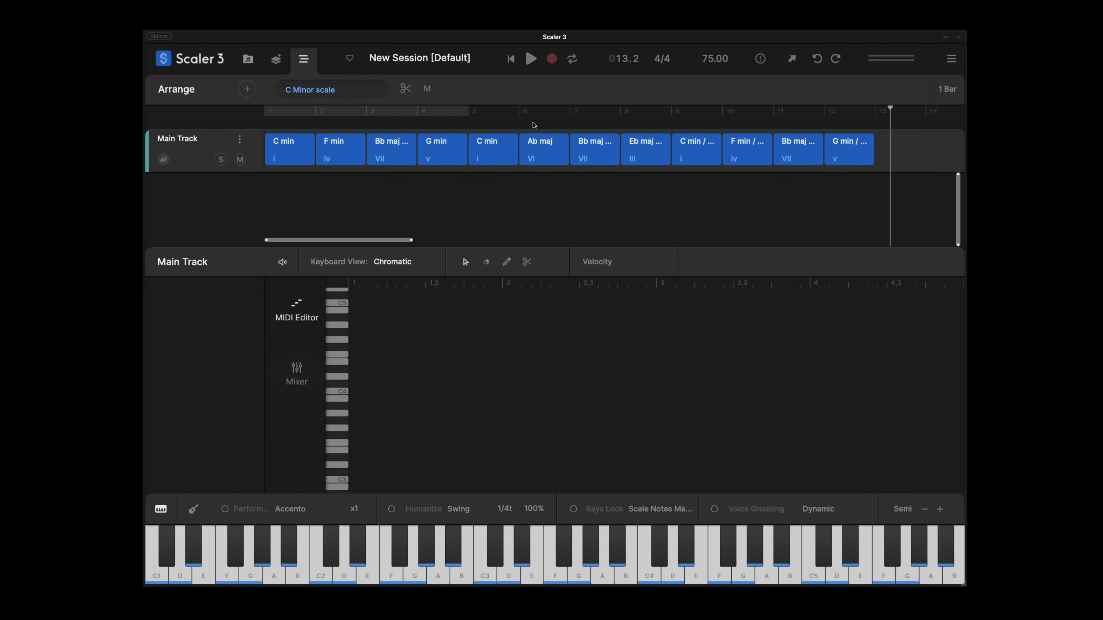
pyautogui.click(277, 61)
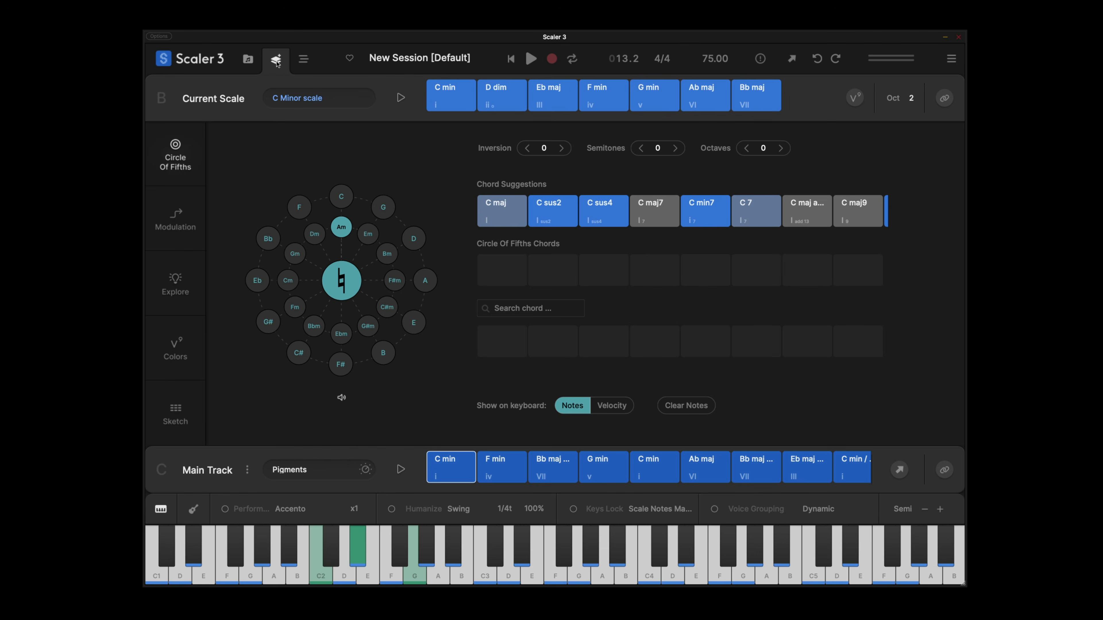
pyautogui.click(192, 212)
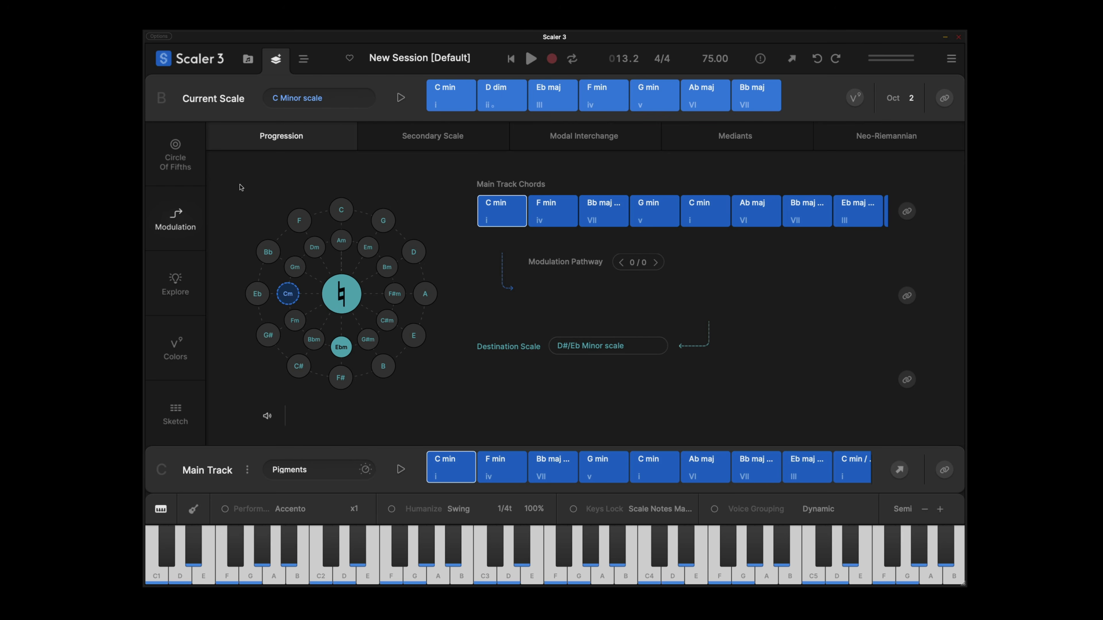
pyautogui.click(345, 347)
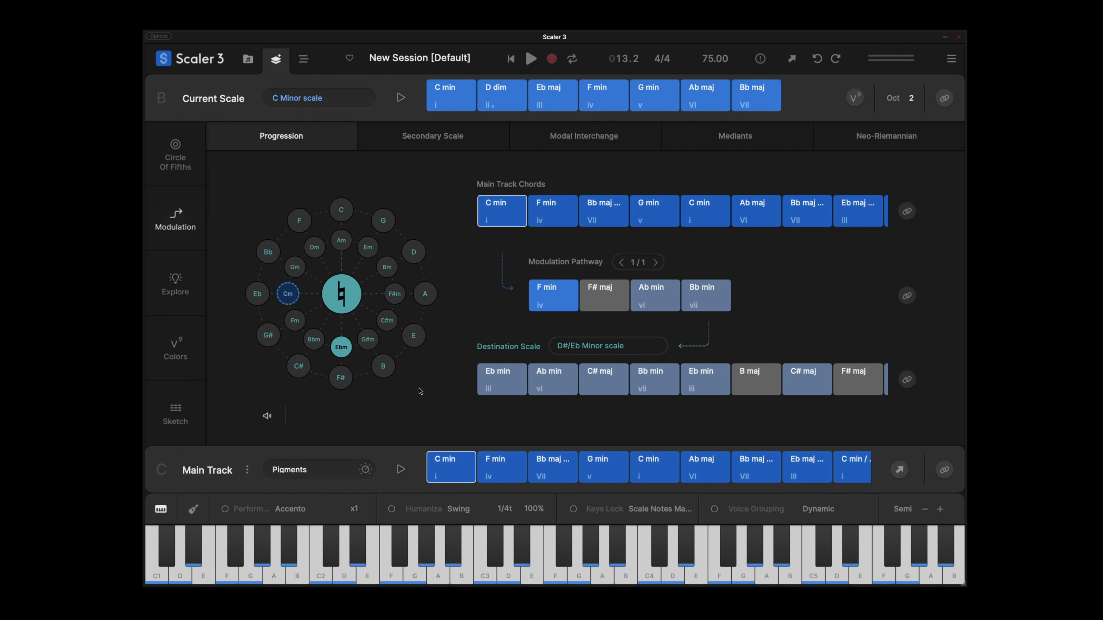
# Append Ab maj, then Ab min, Bb min and Eb min from the pathway and destination scale, to the main track's end.
pyautogui.hscroll(9, 669, 485)
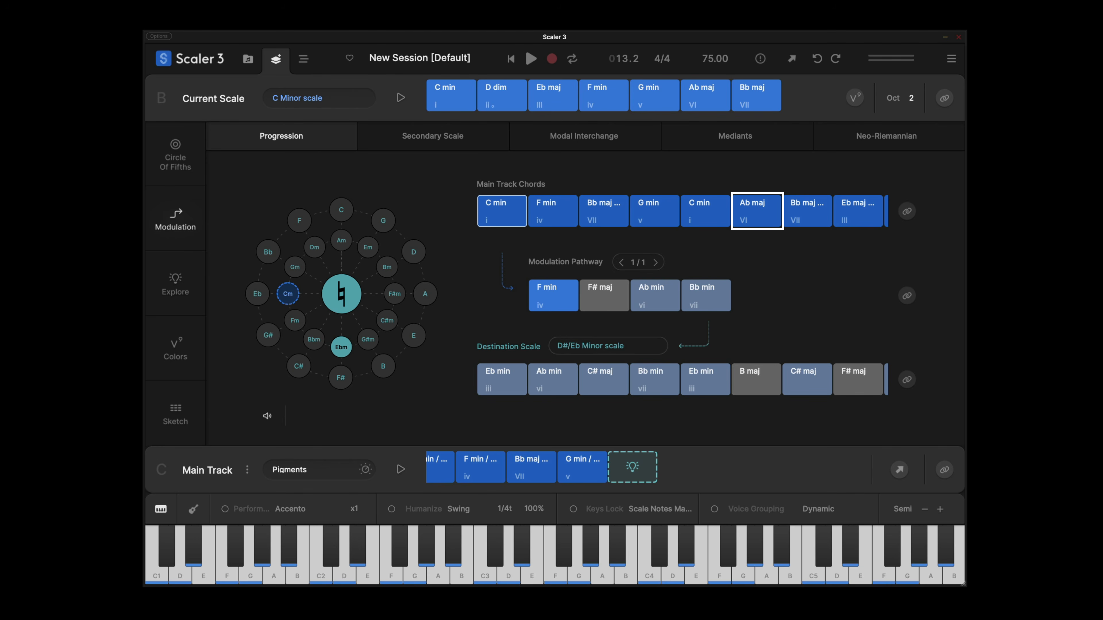
pyautogui.click(751, 208)
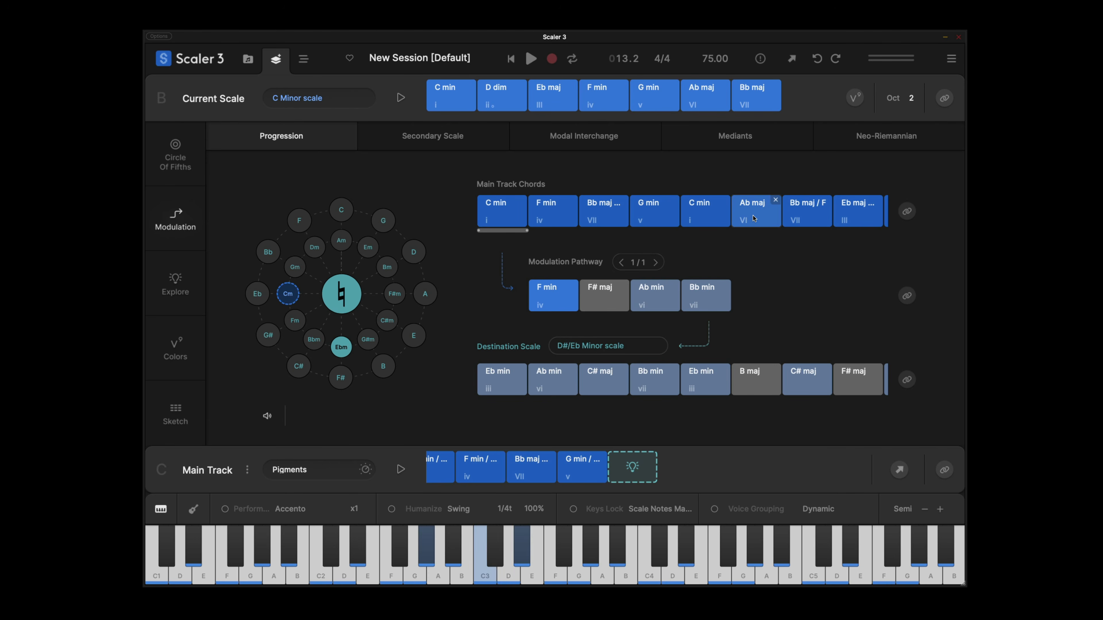
pyautogui.moveTo(751, 209); pyautogui.dragTo(624, 466)
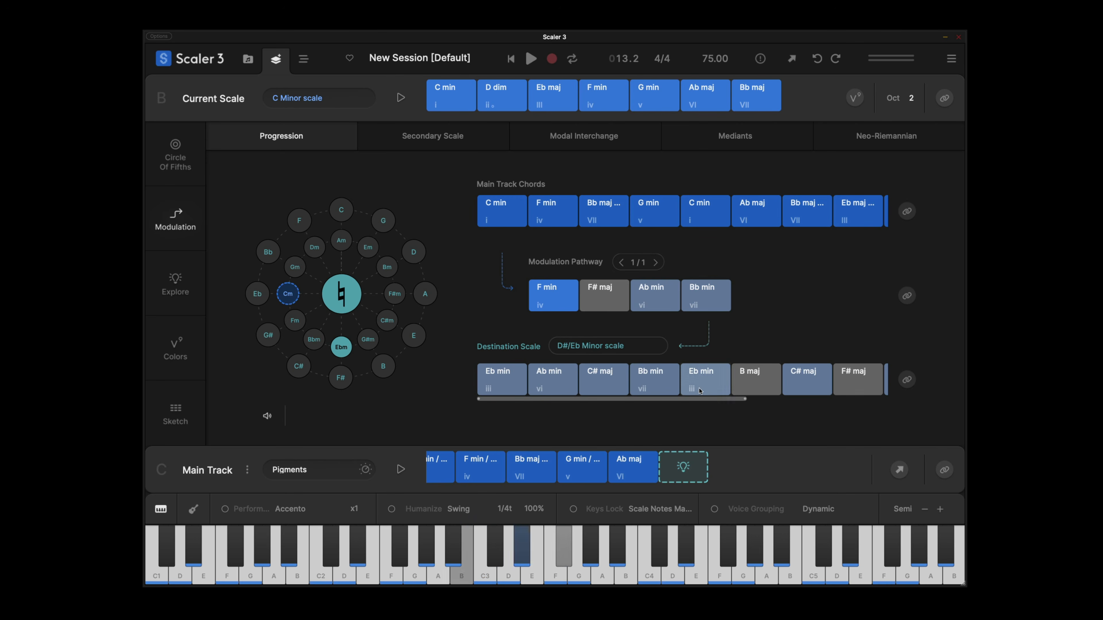
pyautogui.moveTo(562, 378); pyautogui.dragTo(695, 468)
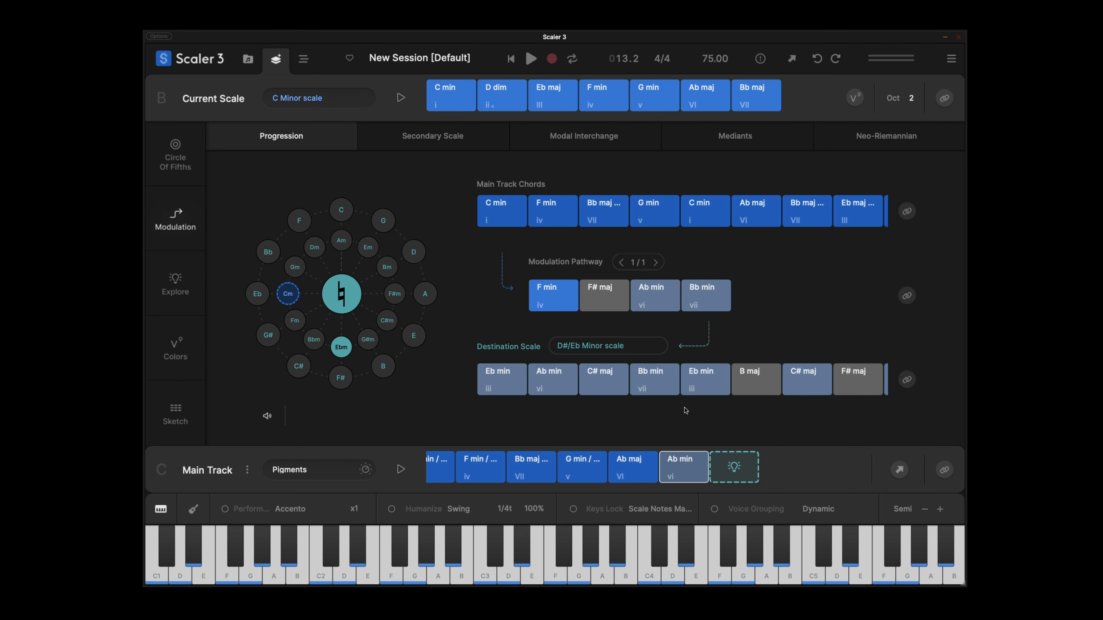
pyautogui.moveTo(653, 379); pyautogui.dragTo(736, 460)
pyautogui.moveTo(517, 385); pyautogui.dragTo(781, 471)
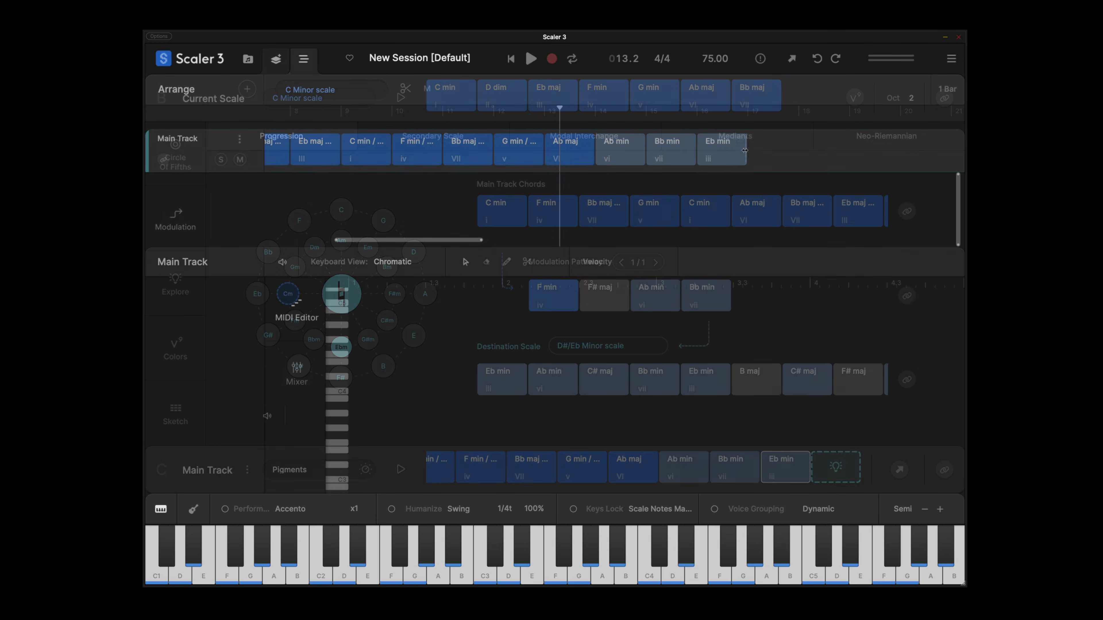
# Switch to the arrangement and play the progression from bar 13.
pyautogui.moveTo(764, 151); pyautogui.dragTo(575, 152)
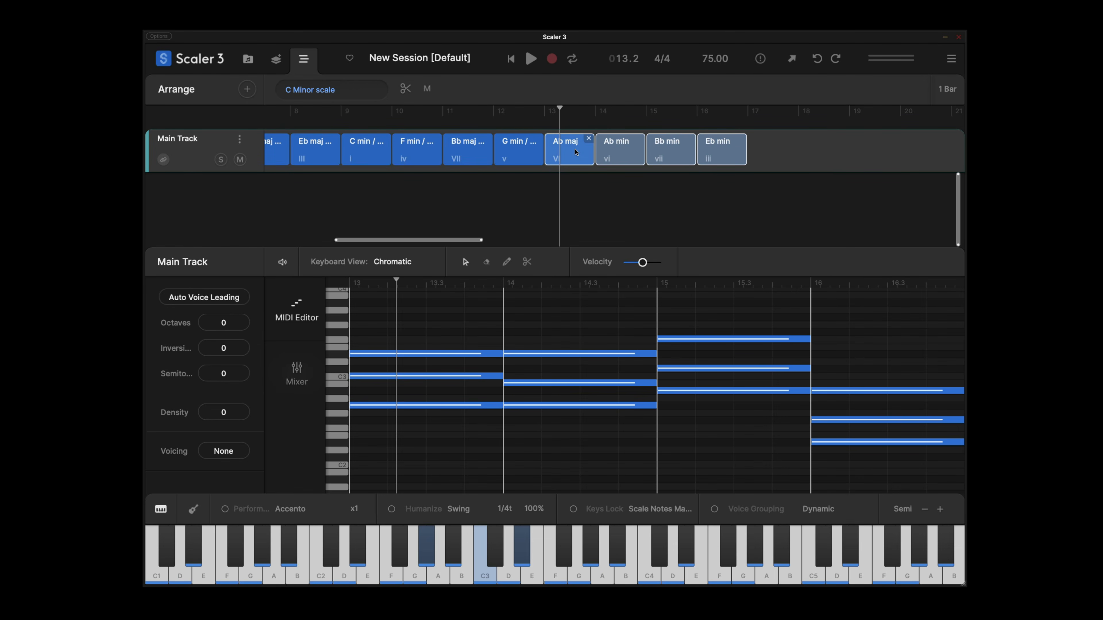
pyautogui.click(543, 110)
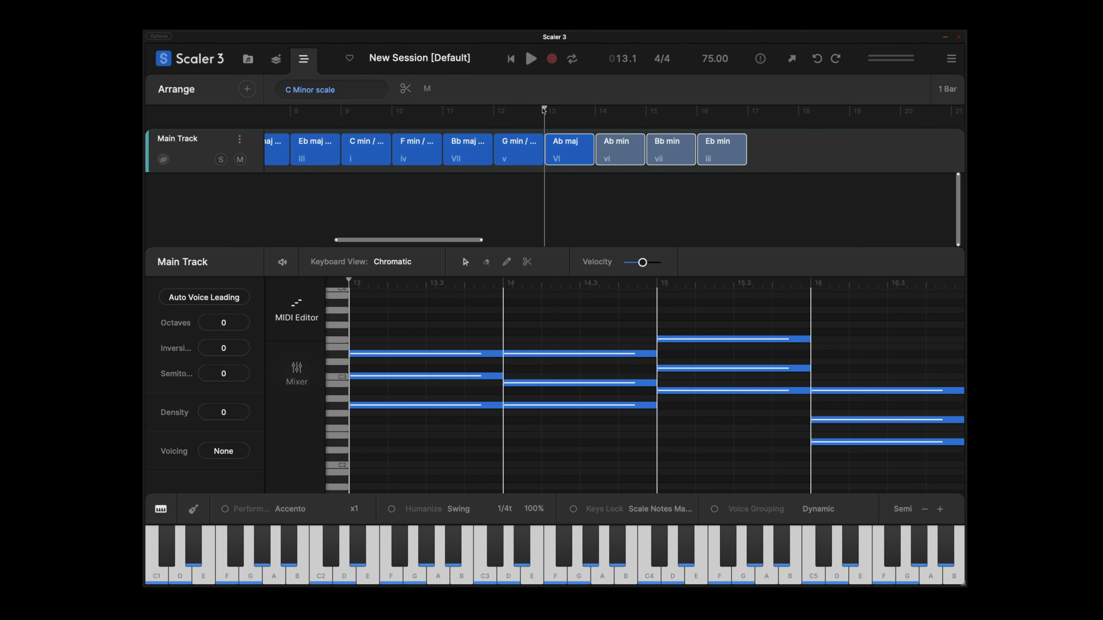
pyautogui.press('space')
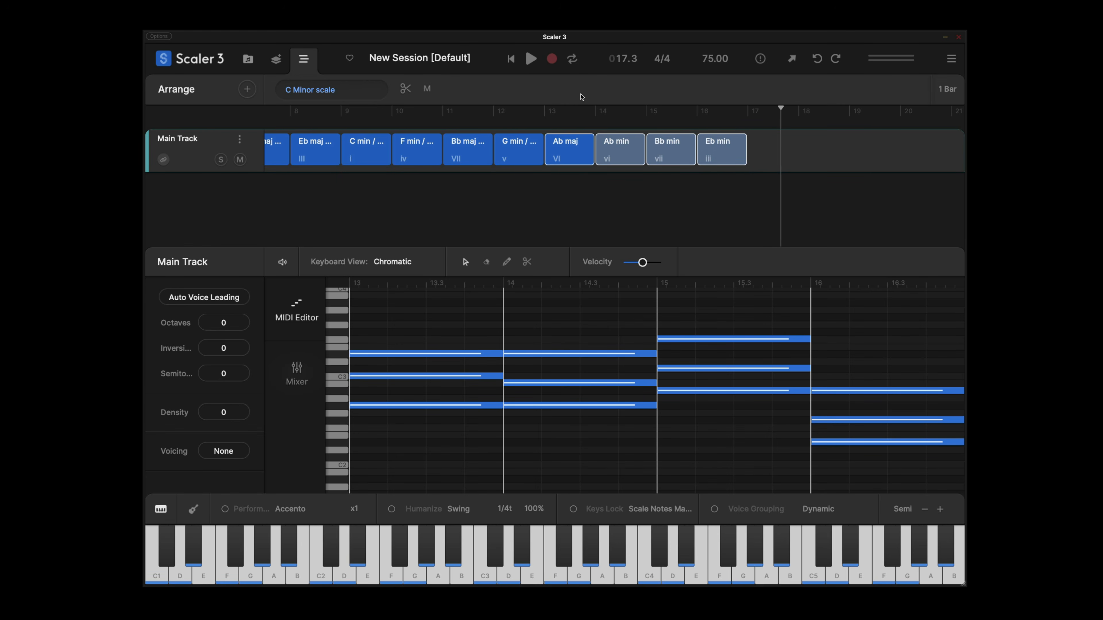
# Extend the main track with Eb min, Ab min, C# maj and Bb min chords from the Eb minor scale.
pyautogui.moveTo(396, 70)
pyautogui.click(276, 60)
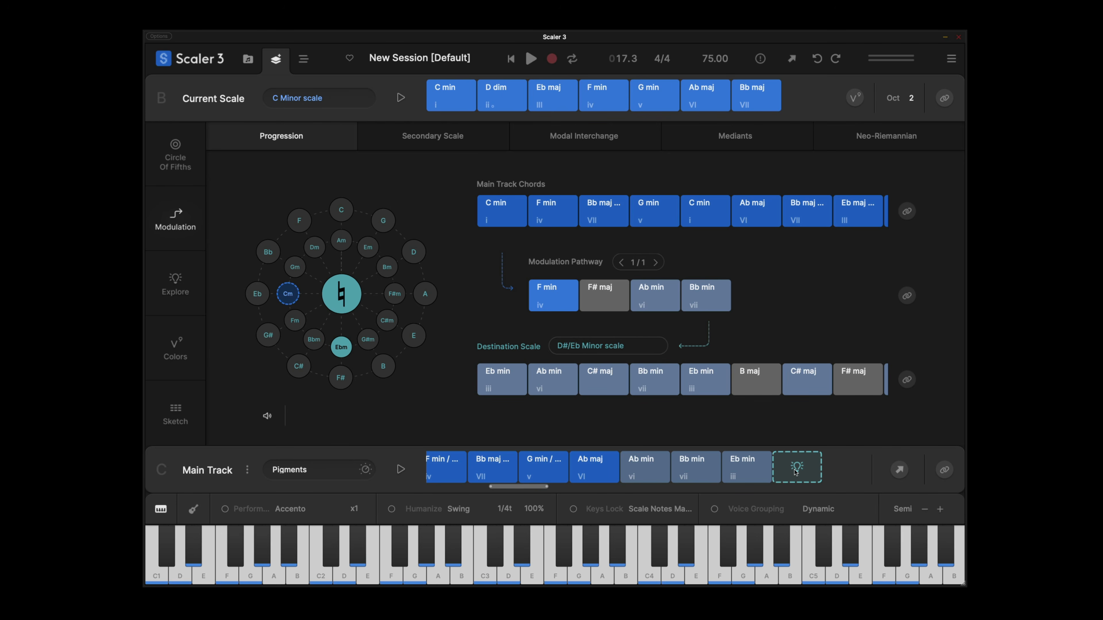
pyautogui.scroll(-5, 790, 473)
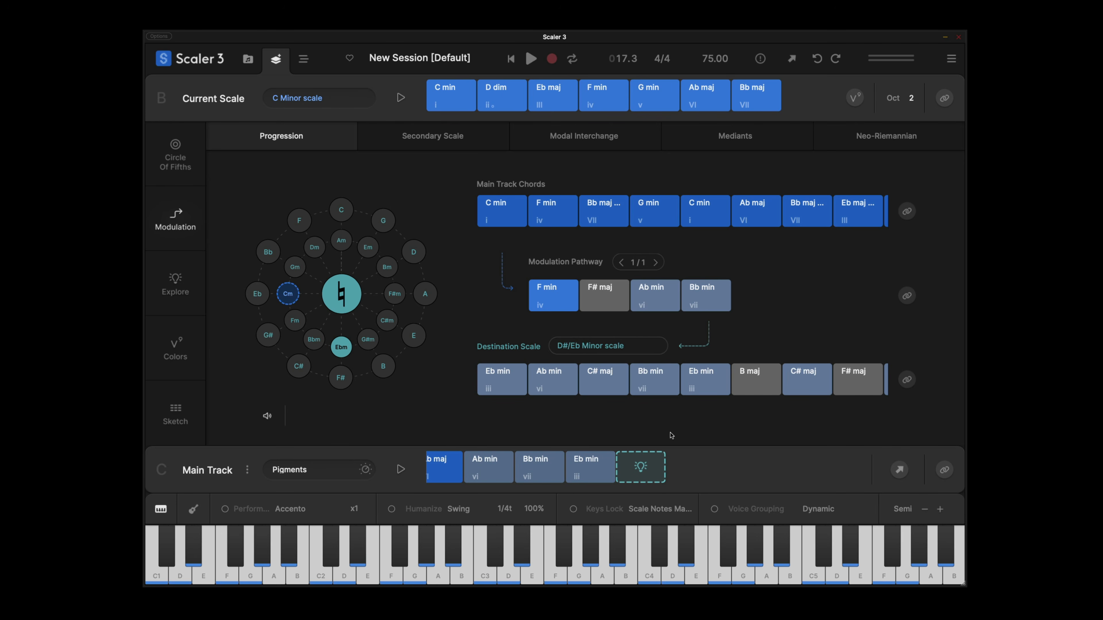
pyautogui.moveTo(502, 374); pyautogui.dragTo(839, 467)
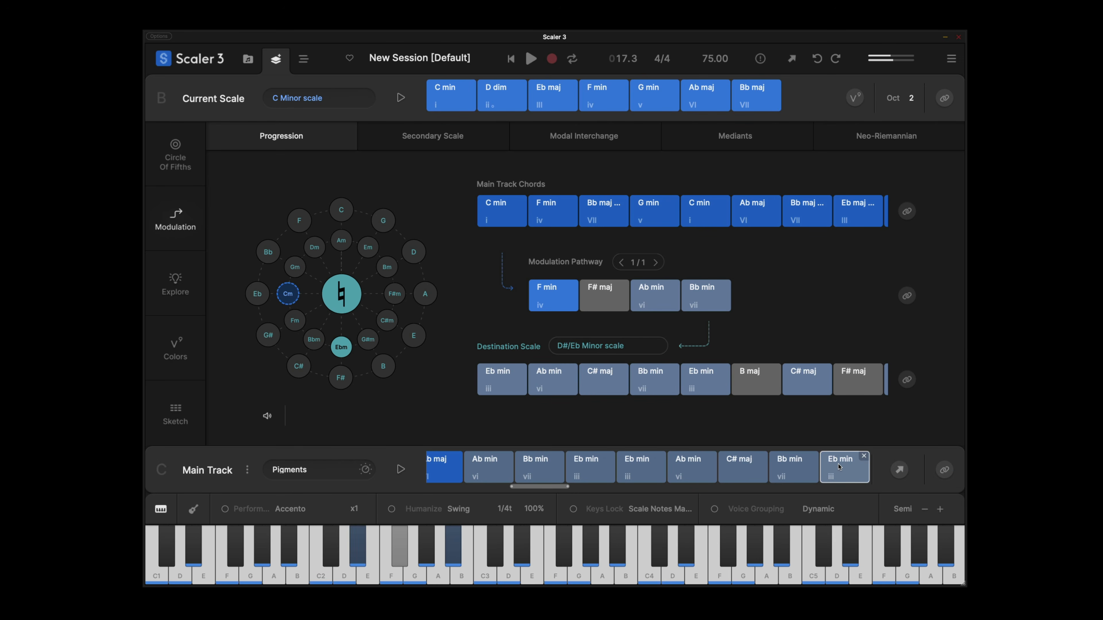
# Return to the arrangement and play the extended progression.
pyautogui.click(303, 59)
pyautogui.click(527, 62)
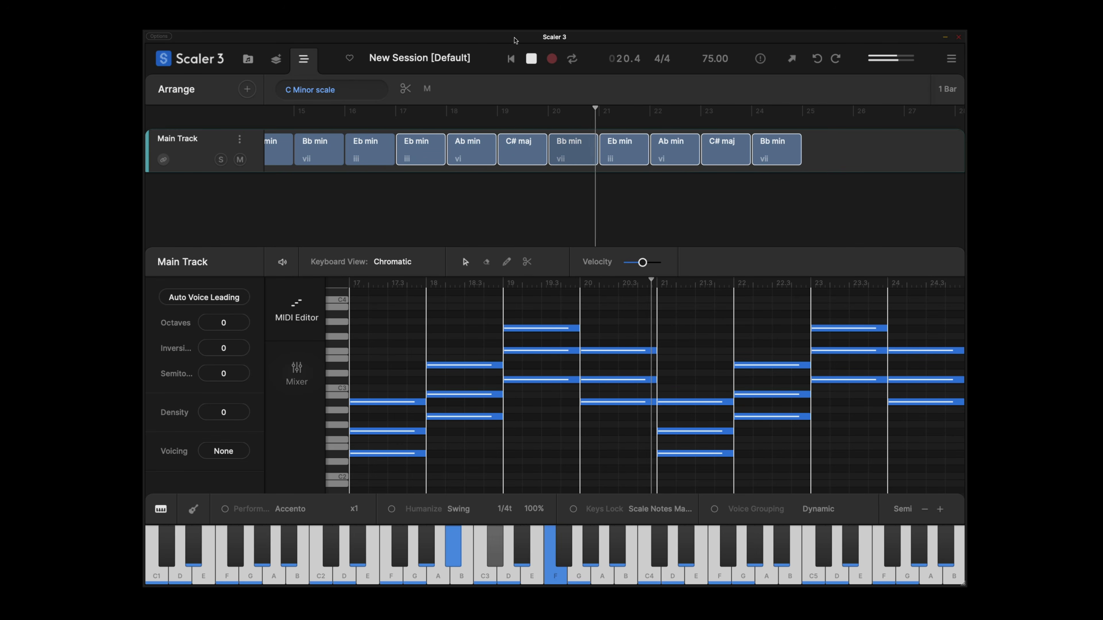
pyautogui.click(530, 58)
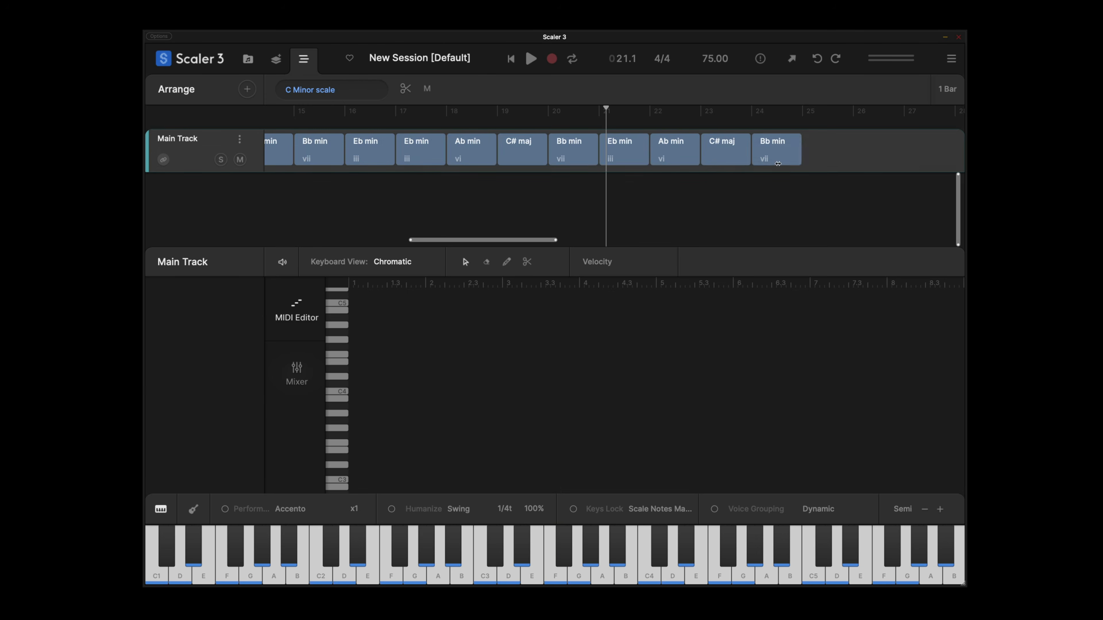
# Set the second C# maj chord's inversion to -1, matching the first C# maj chord.
pyautogui.click(525, 157)
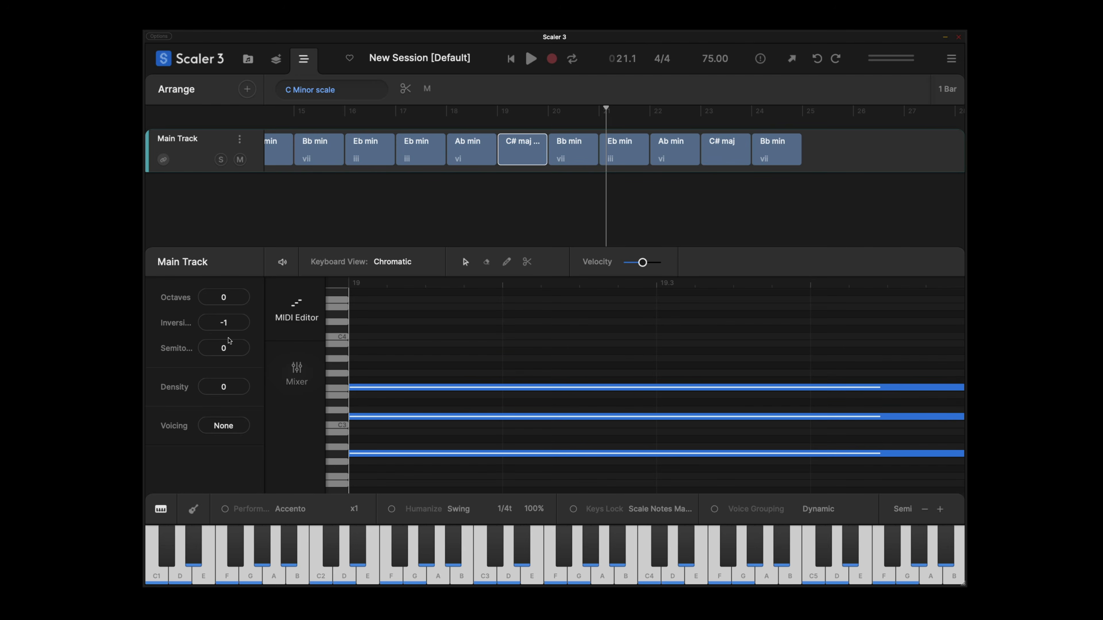
pyautogui.click(717, 158)
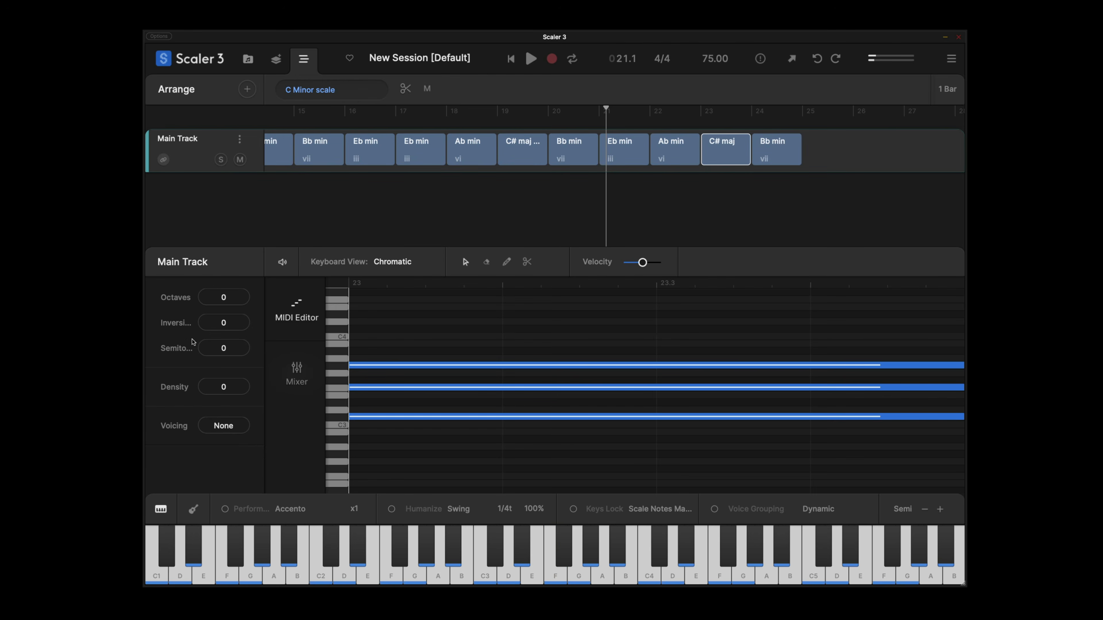
pyautogui.scroll(-1, 213, 328)
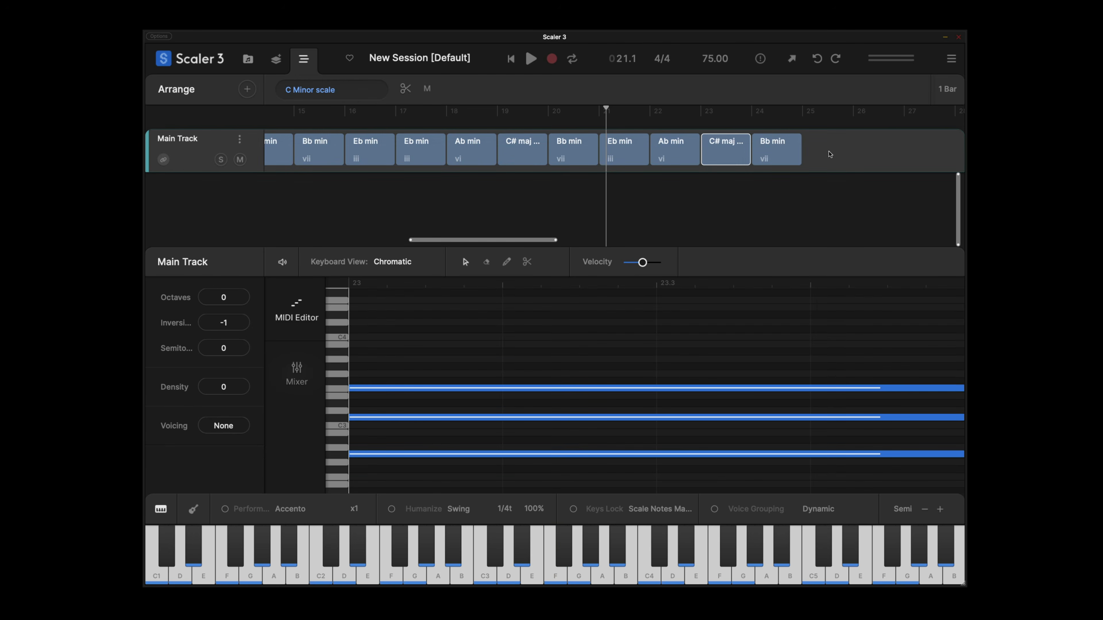
# Add the Avant Garde 8 performance motion from Expressions as a new track from bar 9, and play it back.
pyautogui.moveTo(830, 153); pyautogui.dragTo(422, 163)
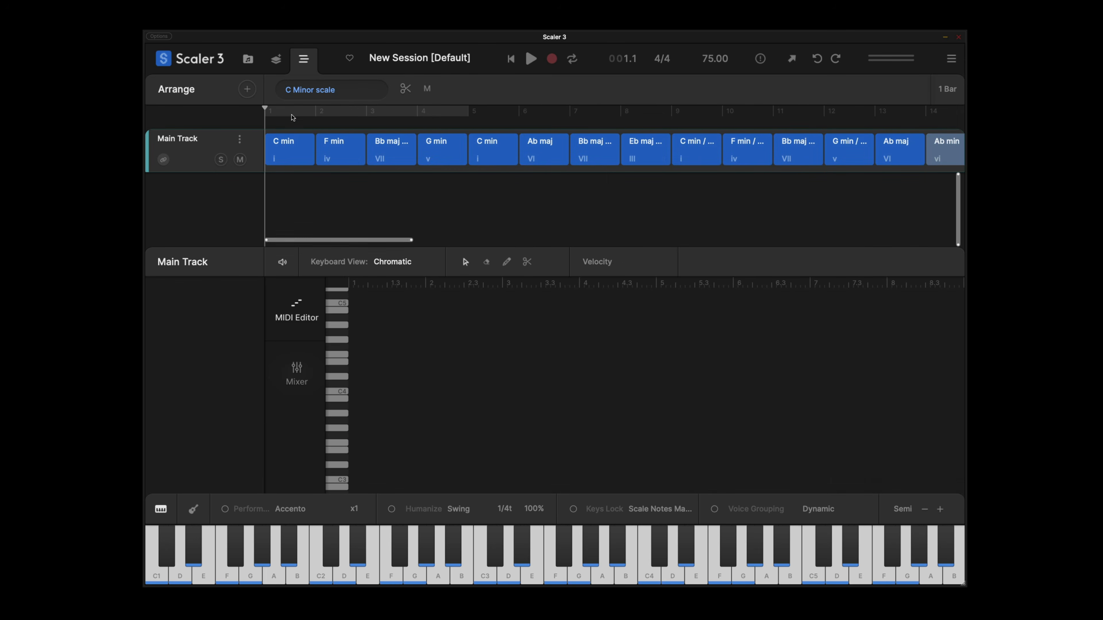
pyautogui.click(250, 92)
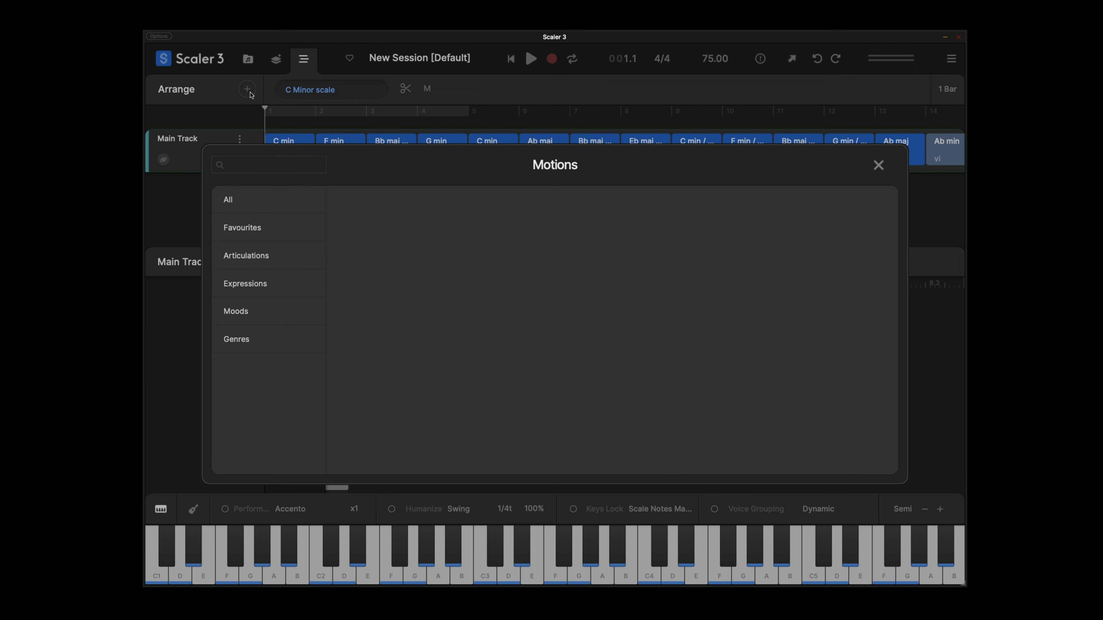
pyautogui.click(279, 280)
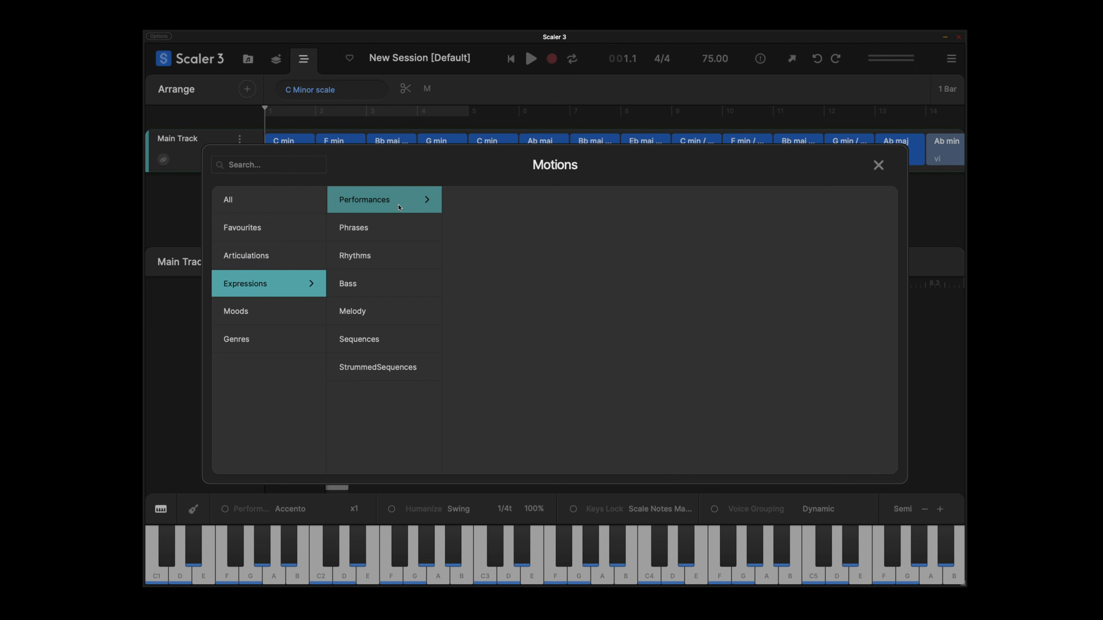
pyautogui.click(401, 203)
pyautogui.click(524, 263)
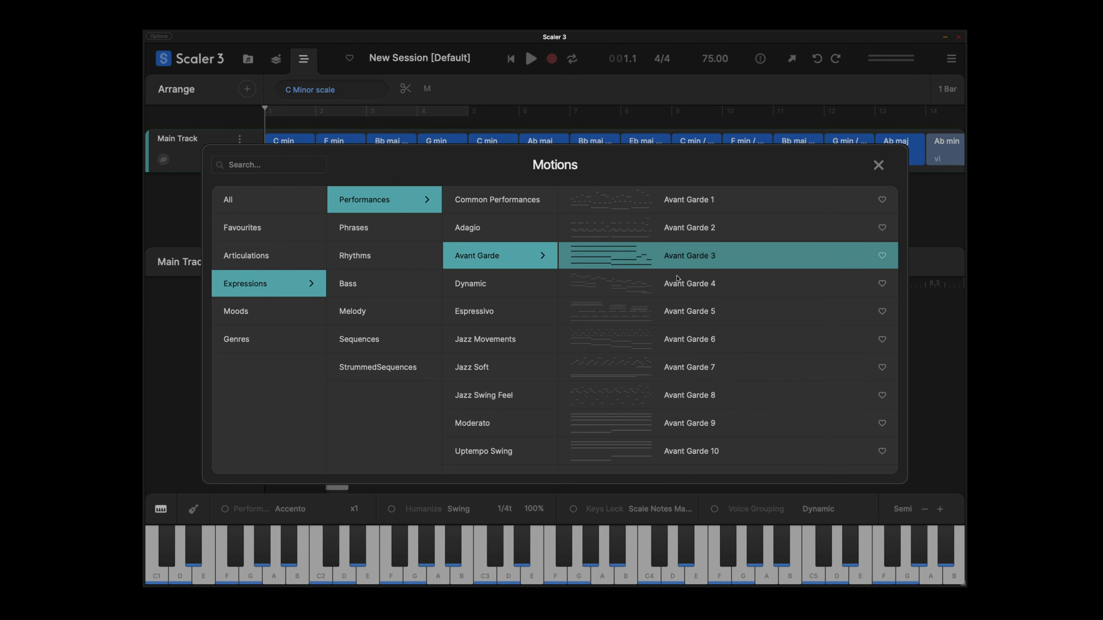
pyautogui.click(710, 392)
pyautogui.click(532, 61)
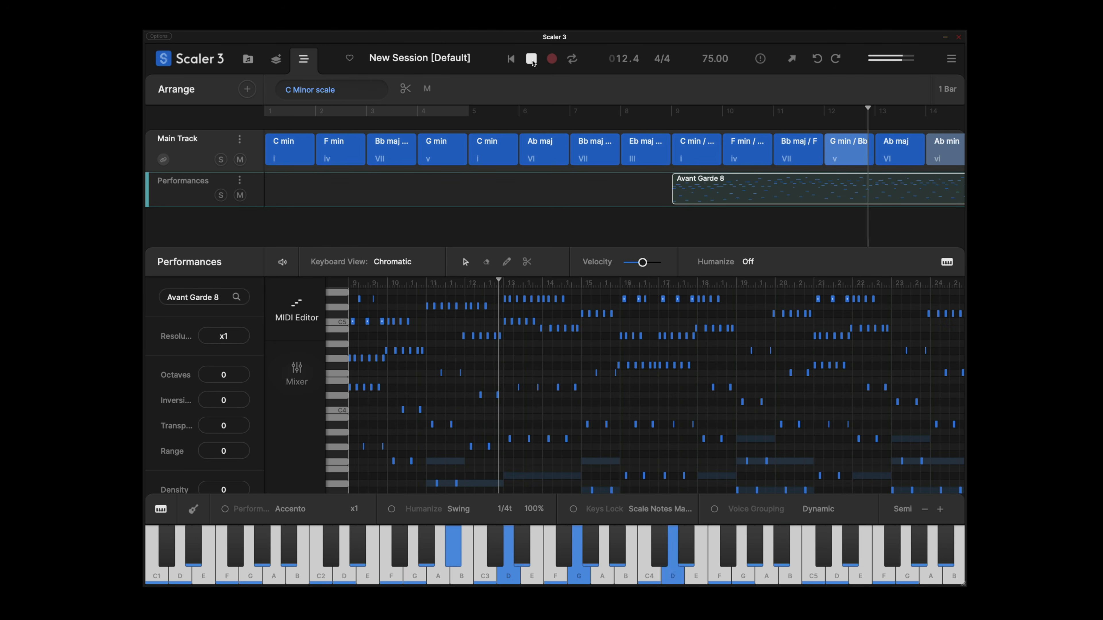
pyautogui.click(532, 59)
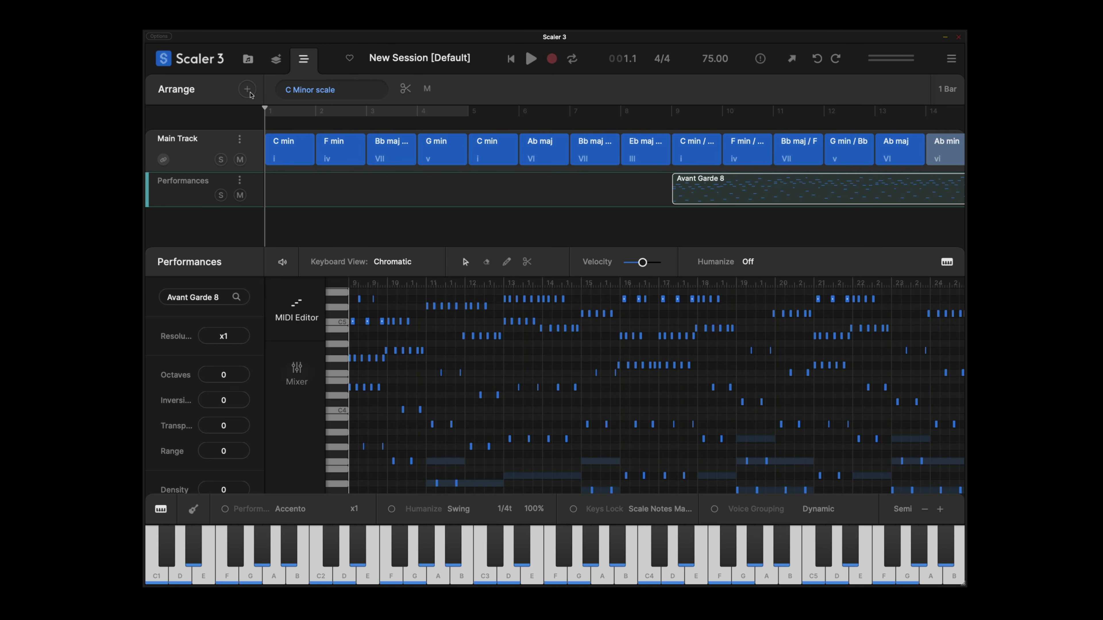
# Add the Basic 1 motion from Expressions' Common Bass patterns as a Bass track.
pyautogui.click(250, 92)
pyautogui.click(269, 284)
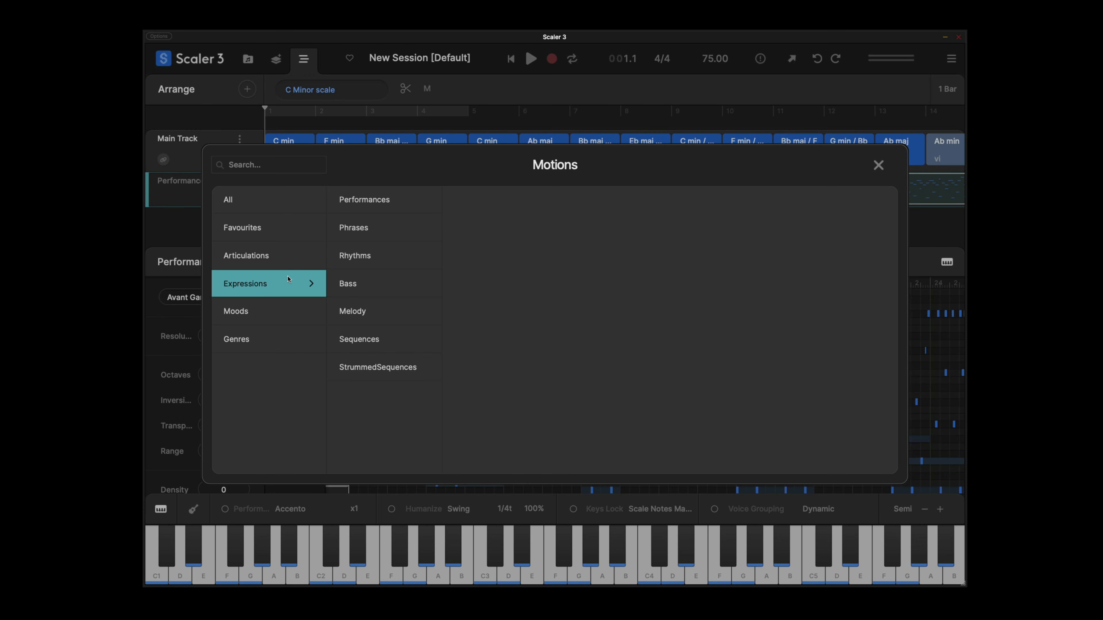
pyautogui.click(378, 291)
pyautogui.click(477, 200)
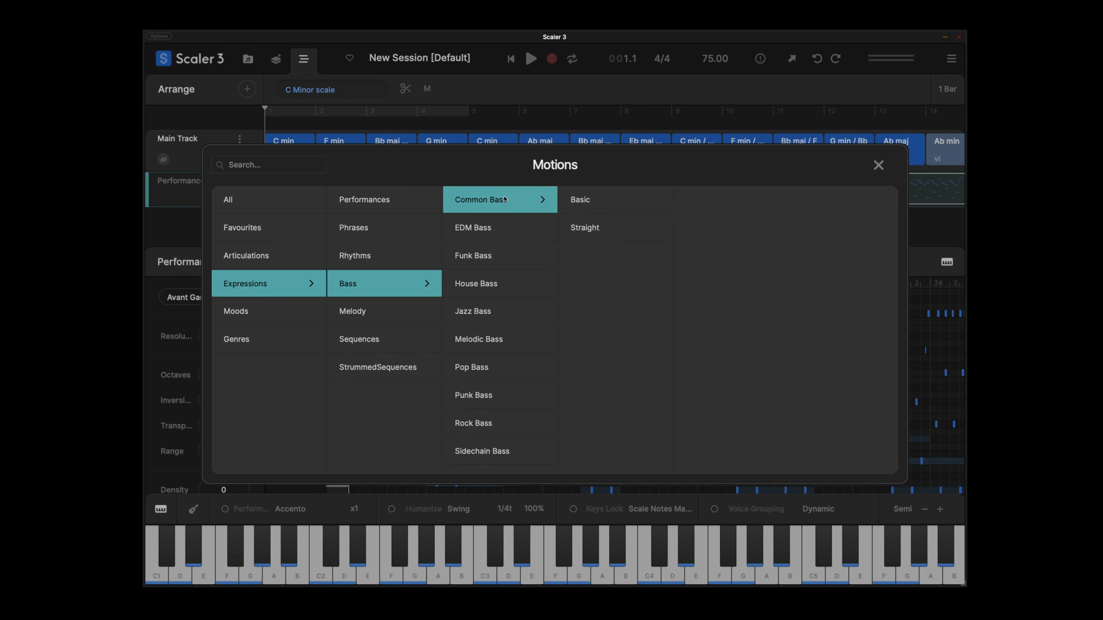
pyautogui.click(582, 201)
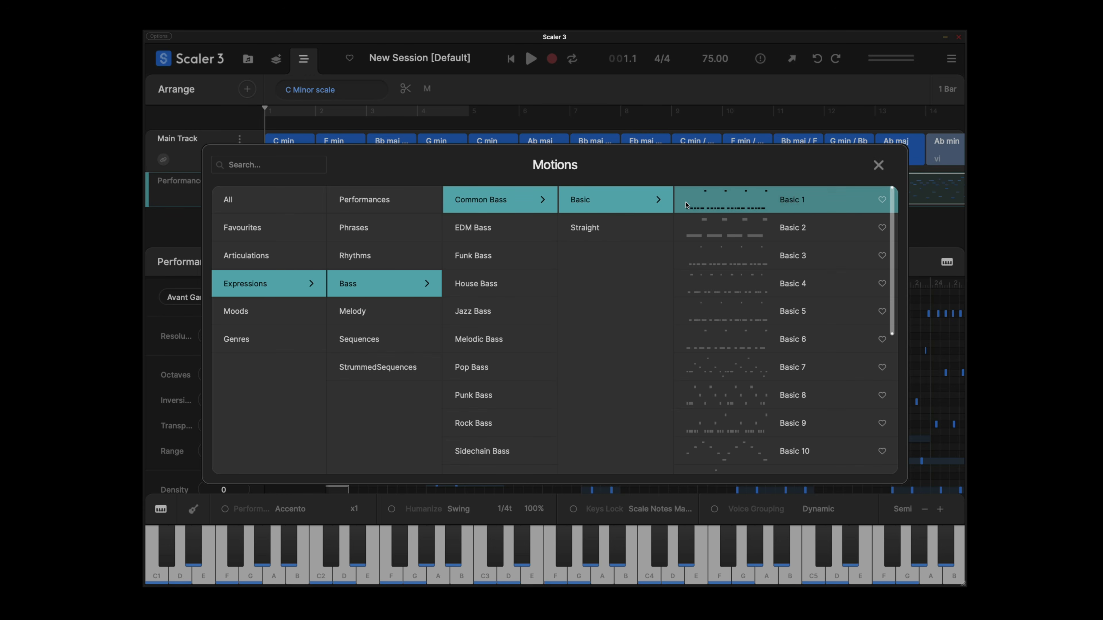
pyautogui.click(830, 200)
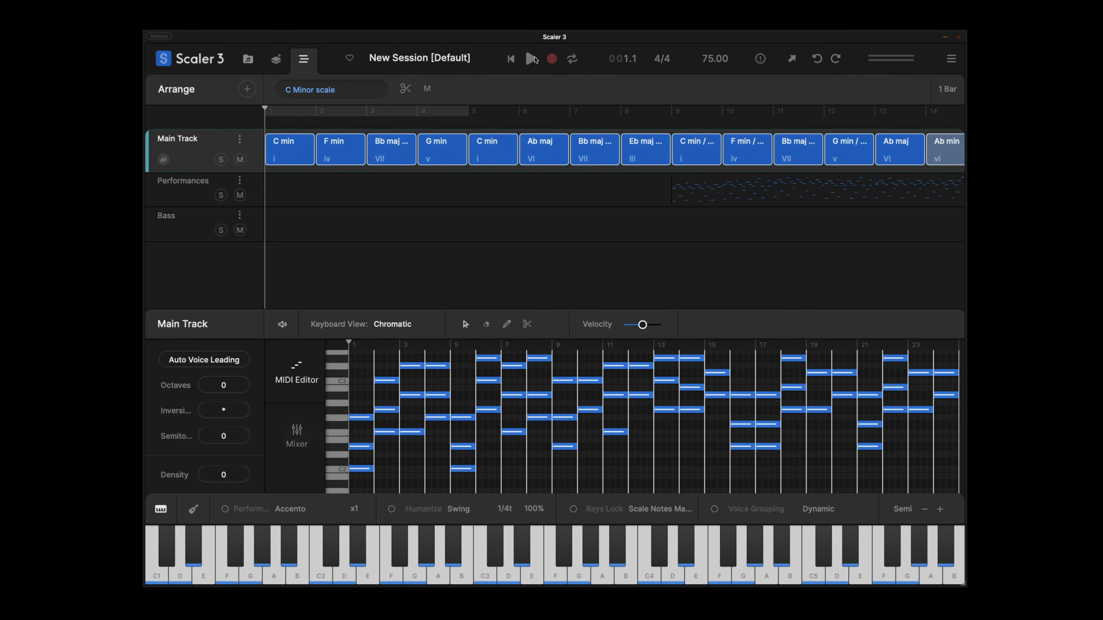
# Play the arrangement with chord, performance and bass tracks, following it through the later bars.
pyautogui.click(535, 59)
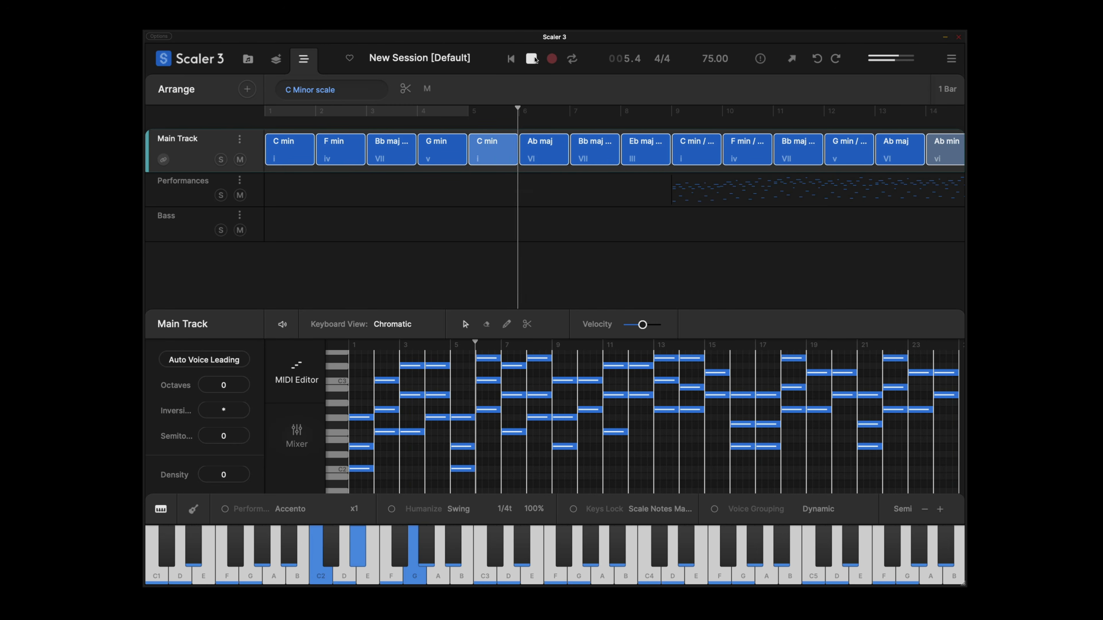
pyautogui.hscroll(5, 635, 158)
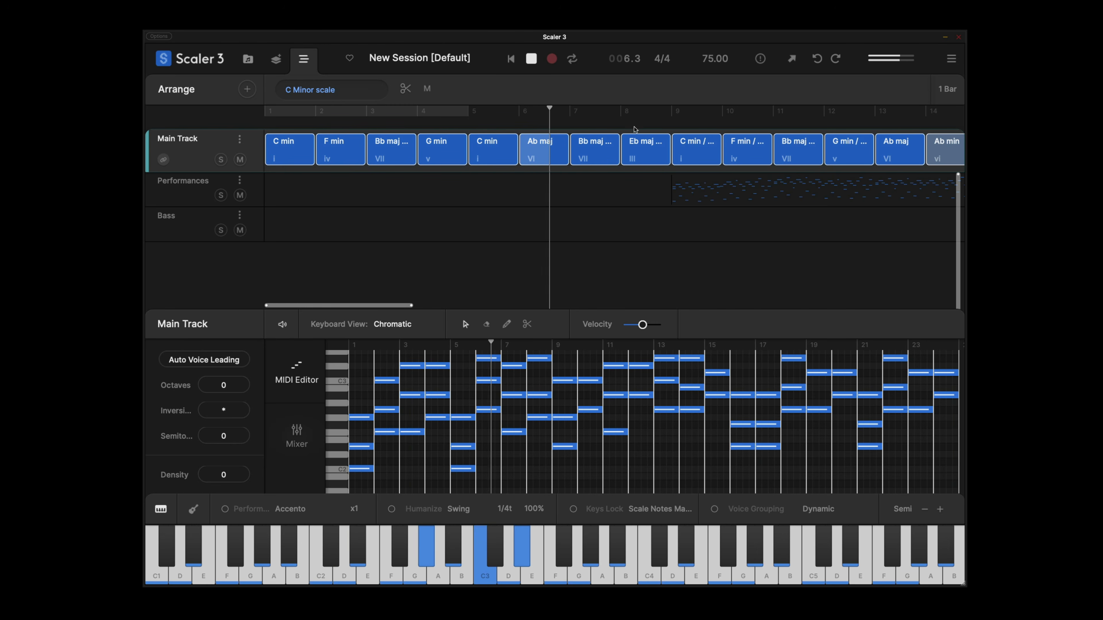
pyautogui.hscroll(5, 635, 158)
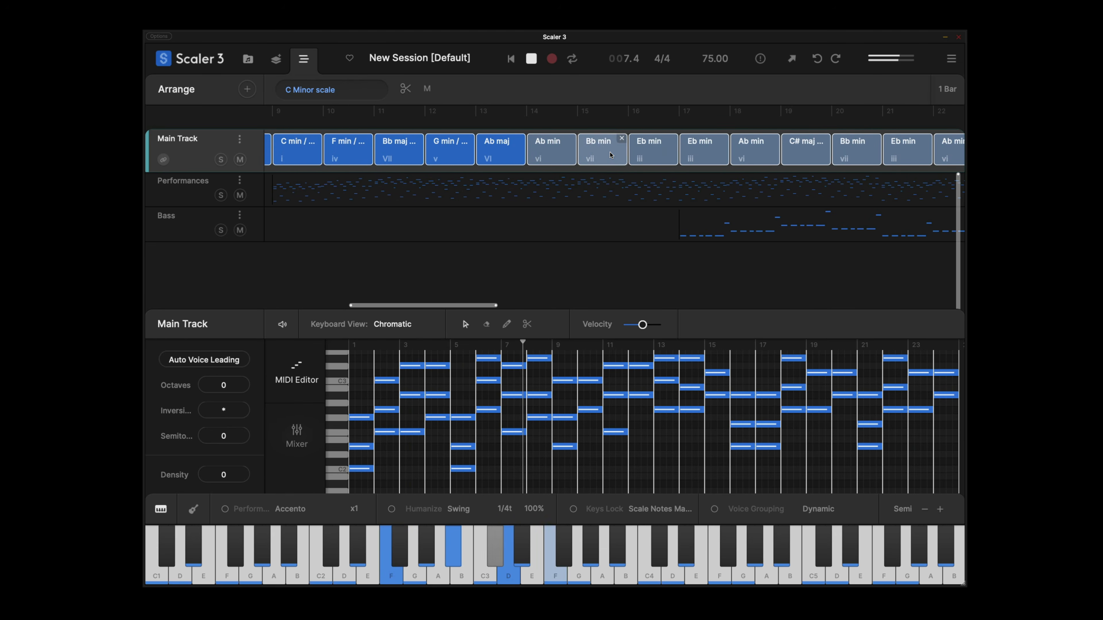
pyautogui.hscroll(-1, 610, 155)
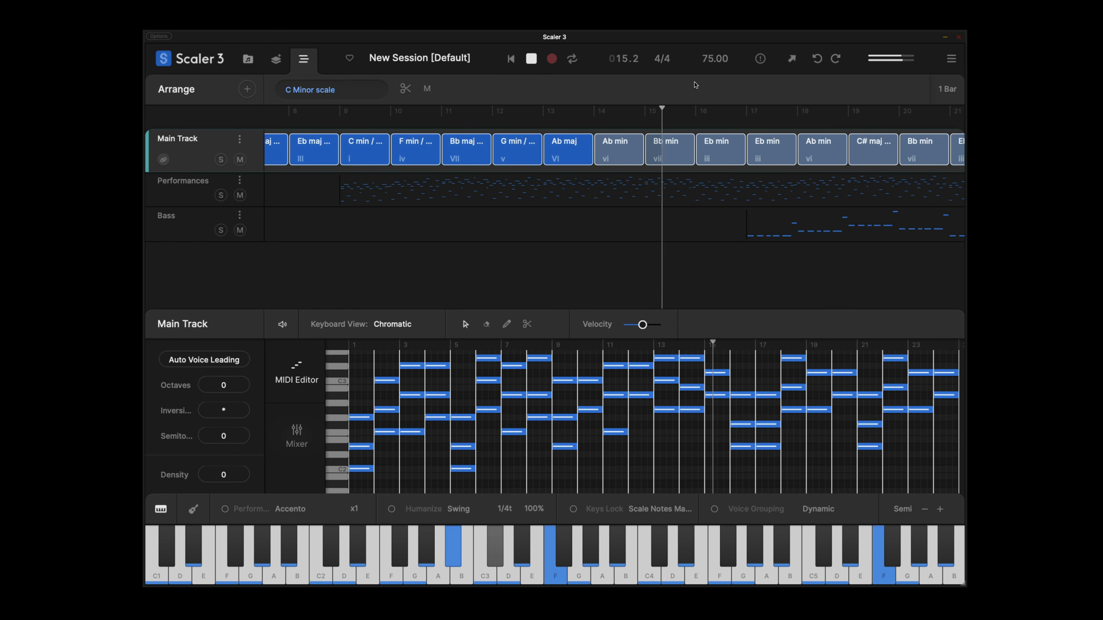
pyautogui.hscroll(3, 728, 158)
pyautogui.hscroll(2, 728, 158)
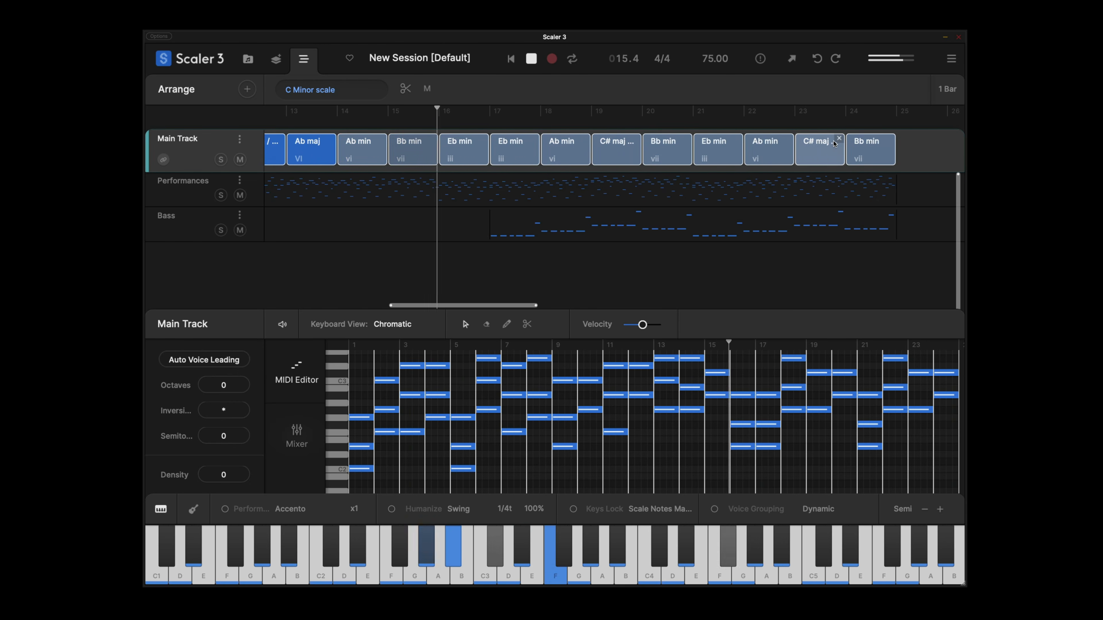